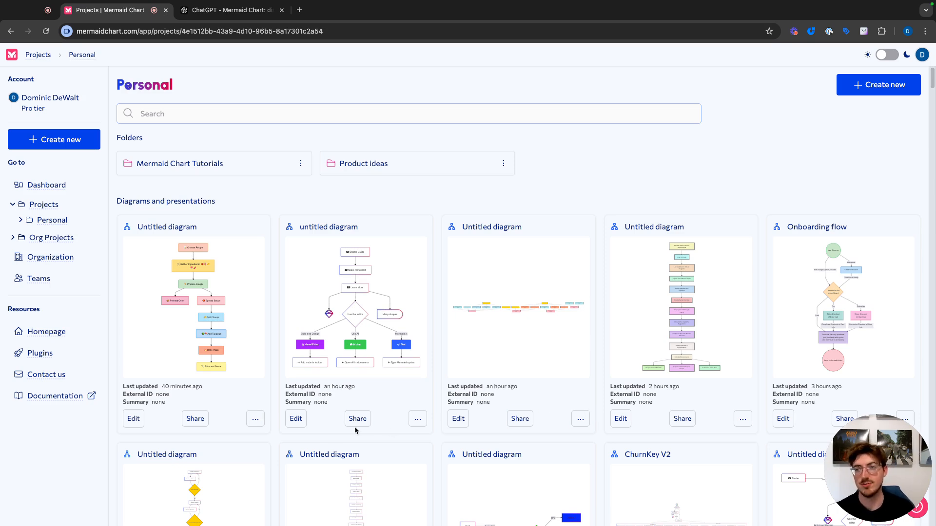
# Open the Mermaid Chart Tutorials folder and create a new AI Chat diagram in it
pyautogui.click(191, 164)
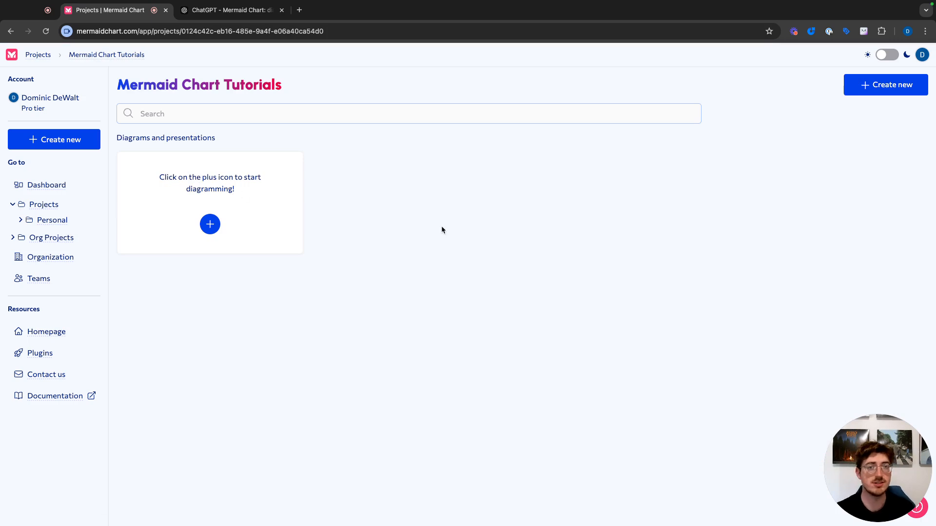
pyautogui.click(855, 84)
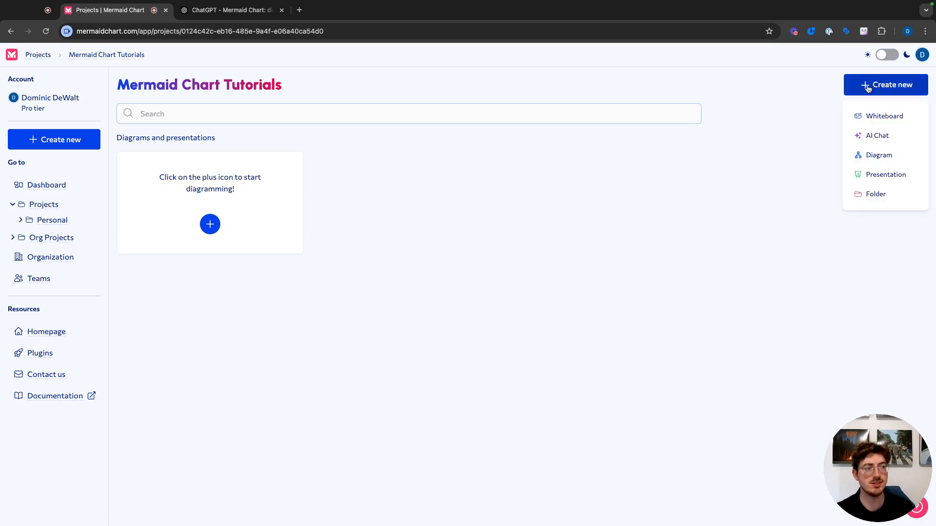
pyautogui.click(876, 136)
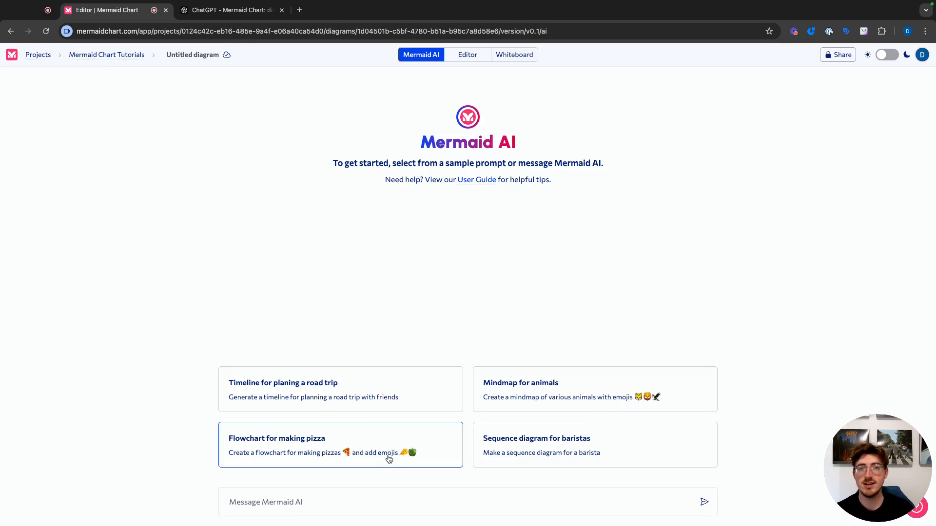
# Switch to the ChatGPT conversation and copy the full mock transcript between the consultant and the customer
pyautogui.click(233, 10)
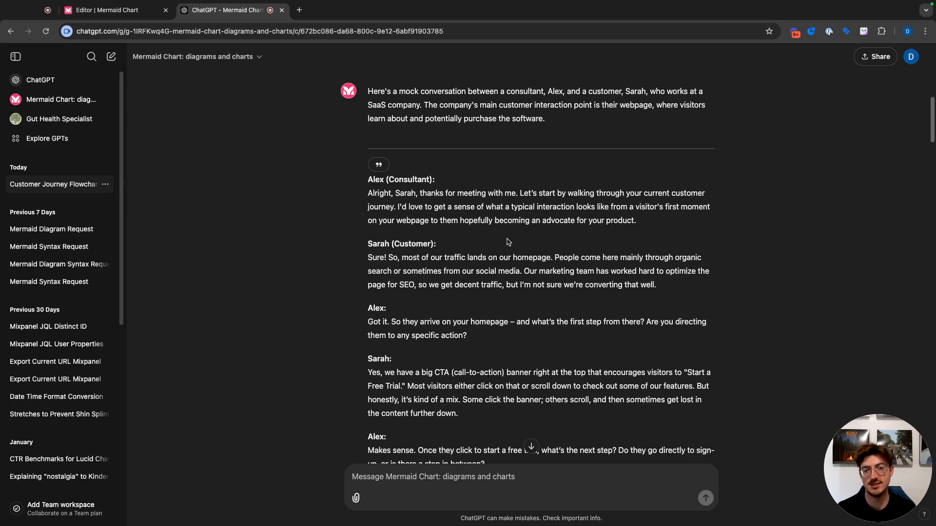
pyautogui.moveTo(368, 179); pyautogui.dragTo(503, 323)
pyautogui.scroll(-10, 499, 296)
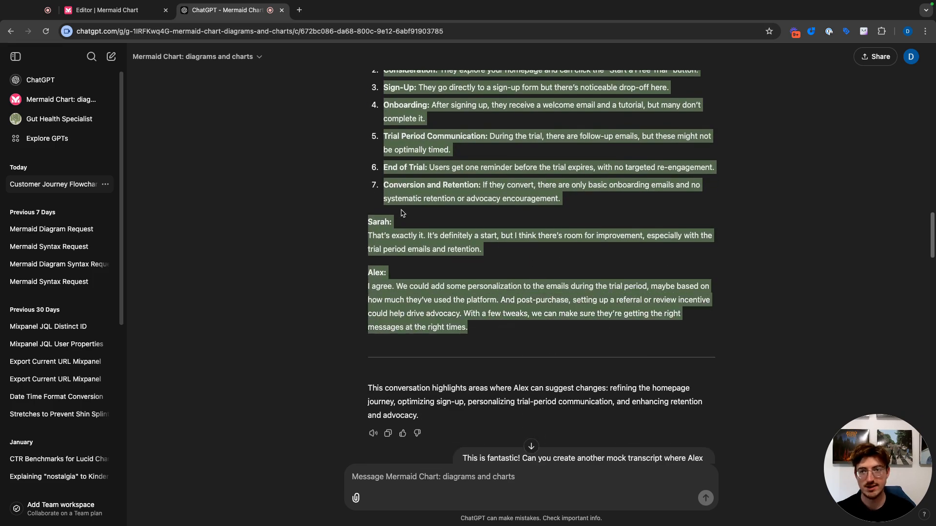
# Return to Mermaid AI and begin the prompt: the named consultant is talking to his named customer about the current customer journey in her SaaS company
pyautogui.click(115, 8)
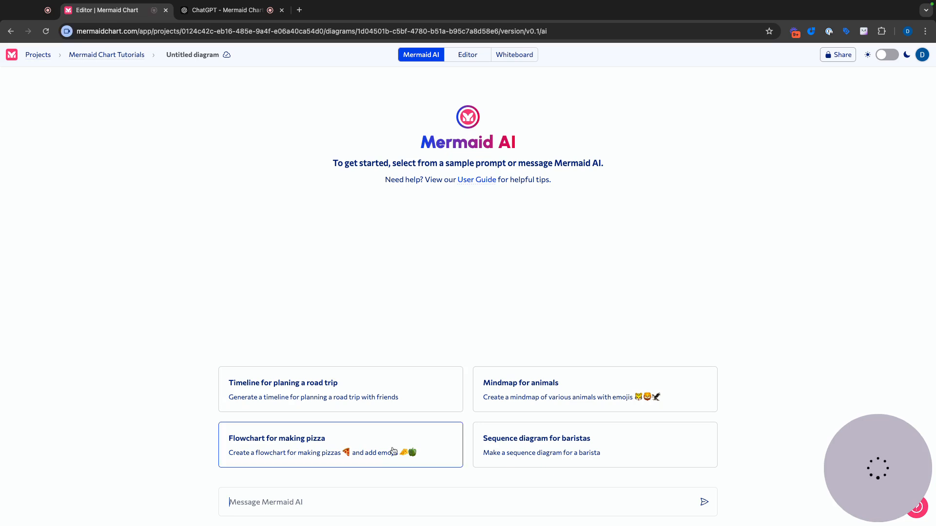
pyautogui.click(403, 500)
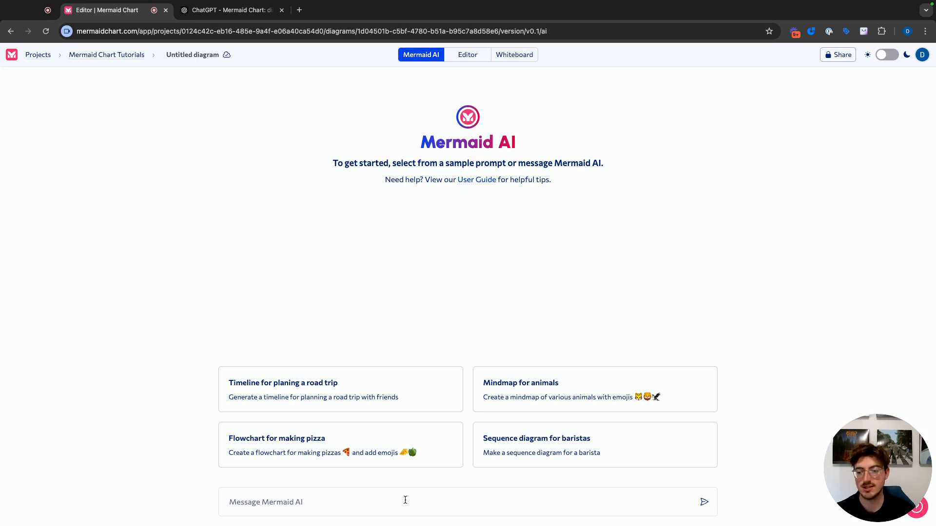
pyautogui.click(405, 500)
pyautogui.write('Alex is a consult')
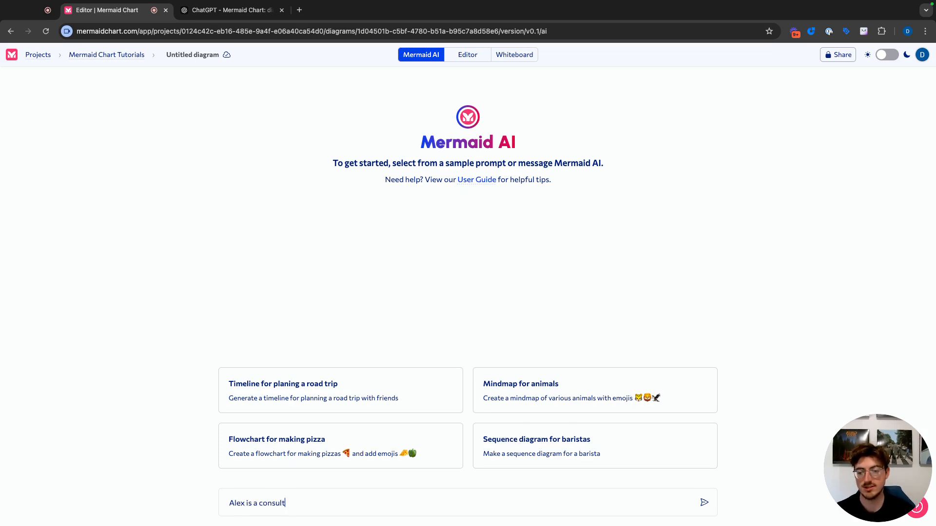
pyautogui.write("ant who's talking")
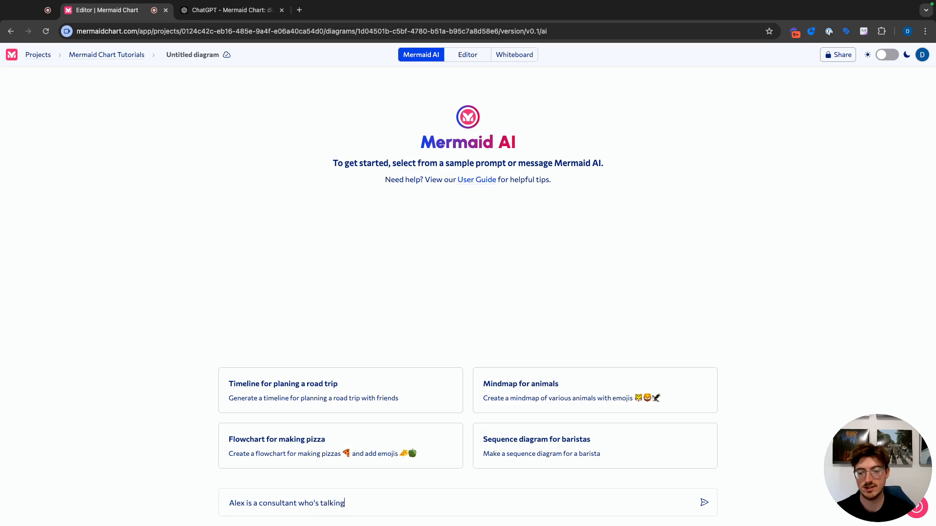
pyautogui.write(' to his customer Sar')
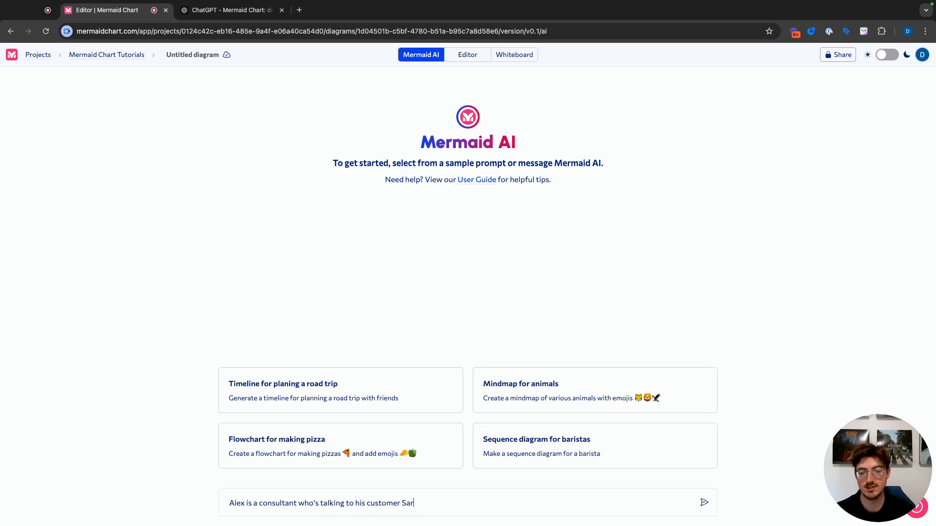
pyautogui.write('ah about the curre')
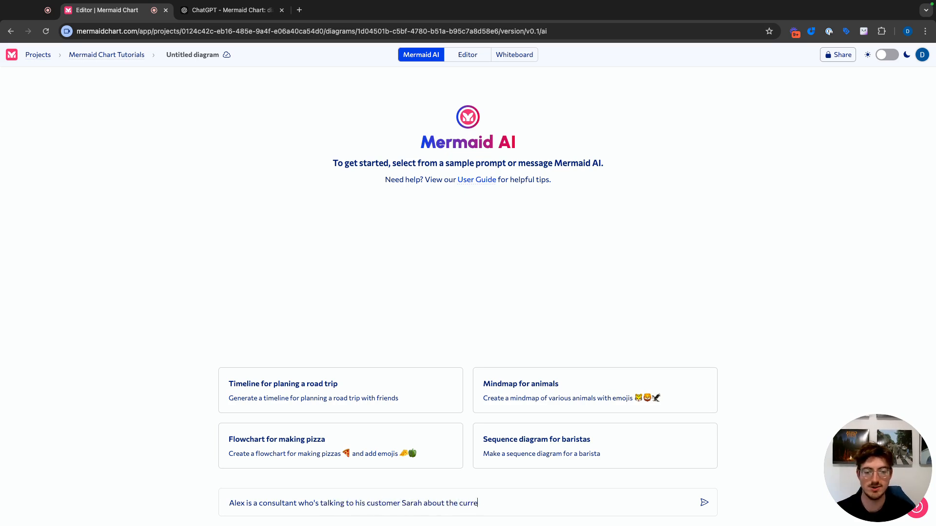
pyautogui.write('nt customer journey ')
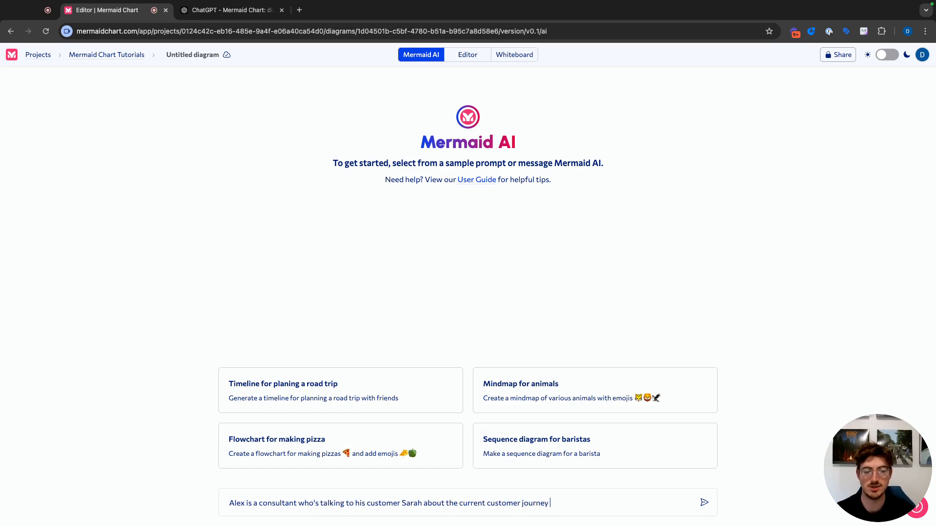
pyautogui.write('for the cust')
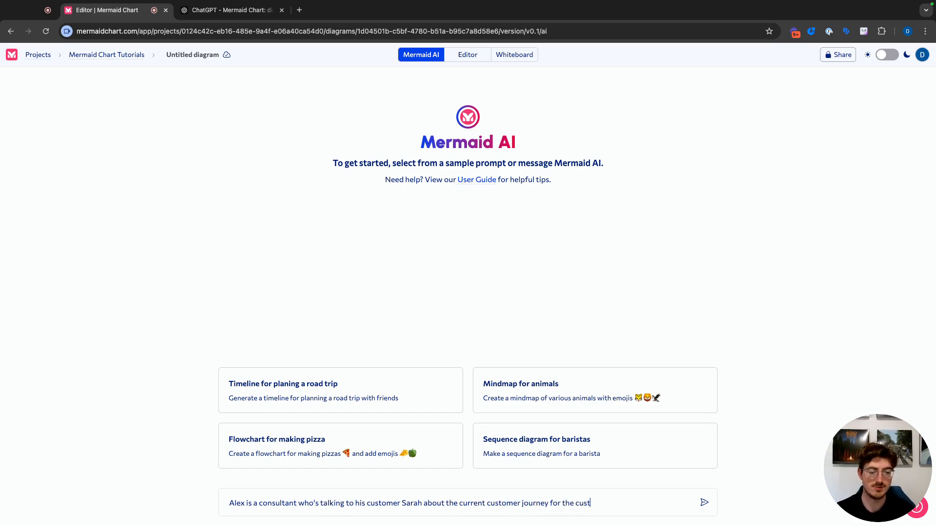
pyautogui.write('omers in her S')
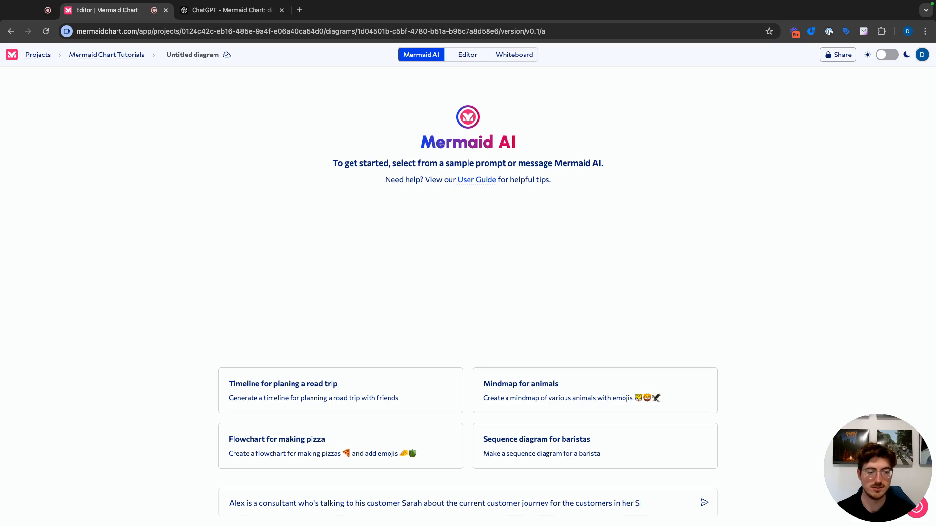
pyautogui.write('aaS company.')
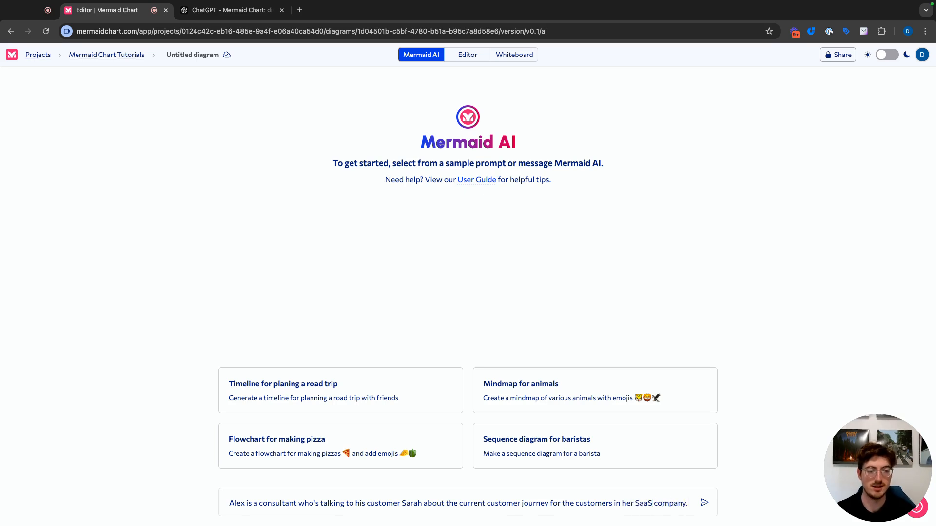
# Add to the prompt that the consultant wants a flowchart showing the current process for a customer who lands on their website and signs up
pyautogui.write(' Alex wants to')
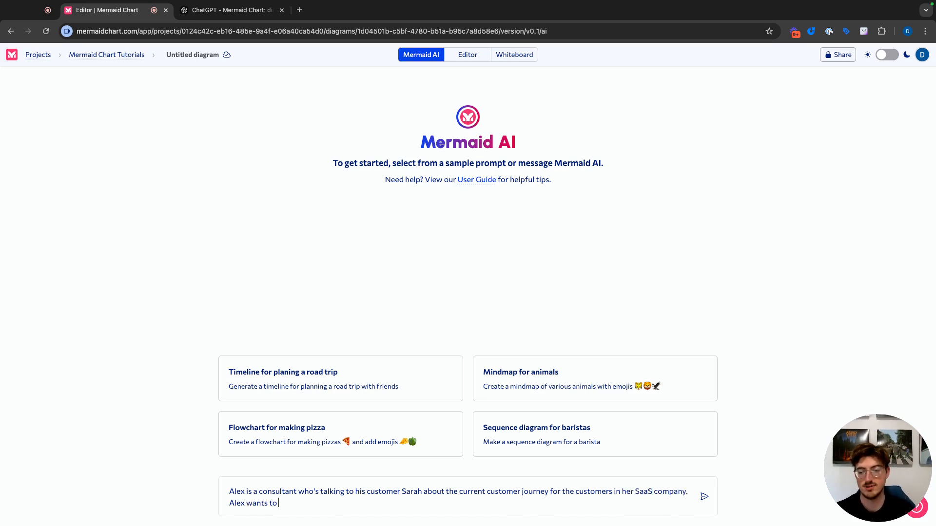
pyautogui.write(' make a flow')
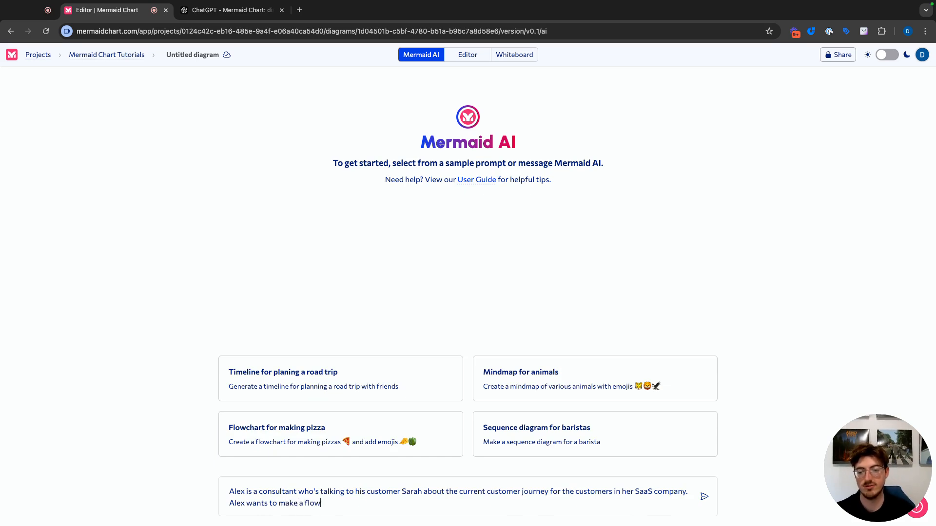
pyautogui.write('chart that shows th')
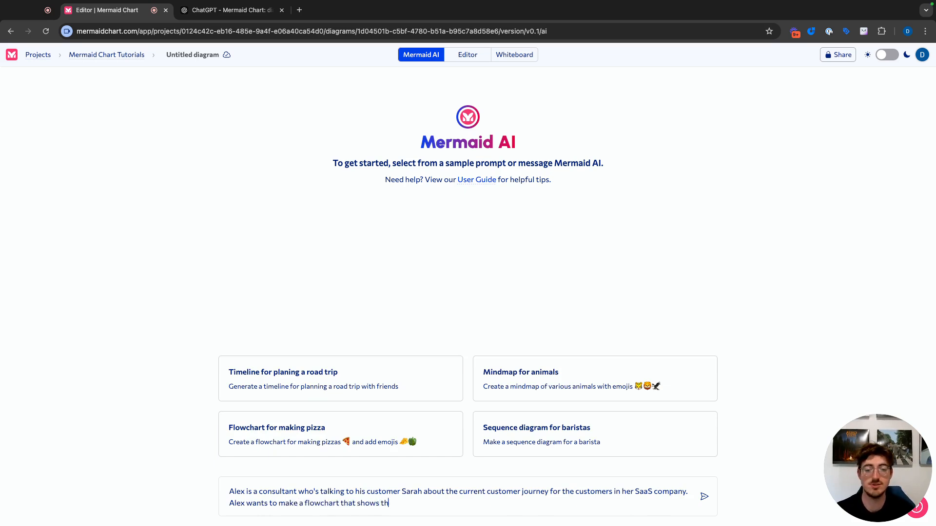
pyautogui.write('e current process')
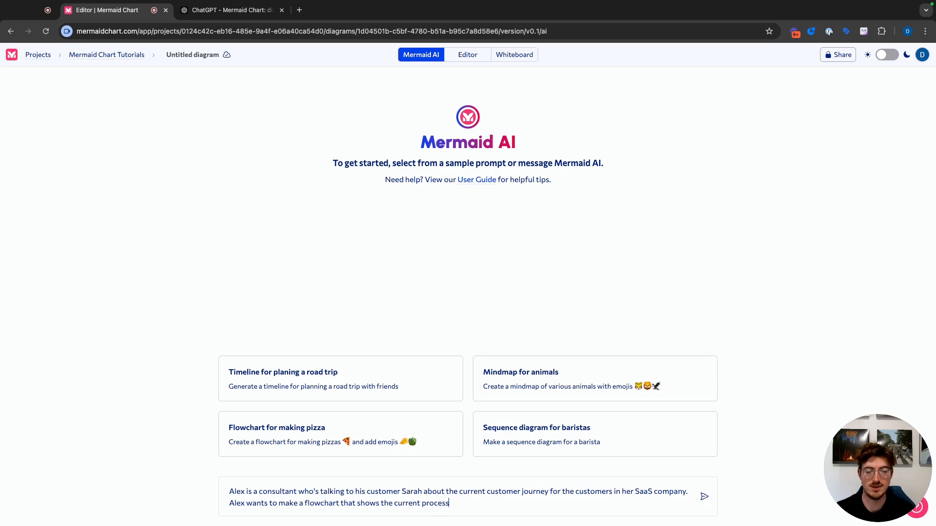
pyautogui.write(' for a customer wh')
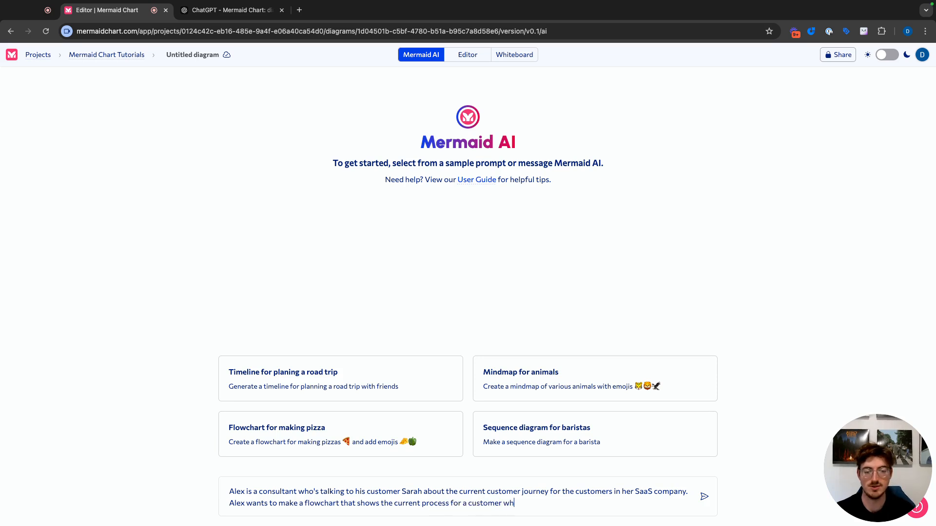
pyautogui.write('o lands on their w')
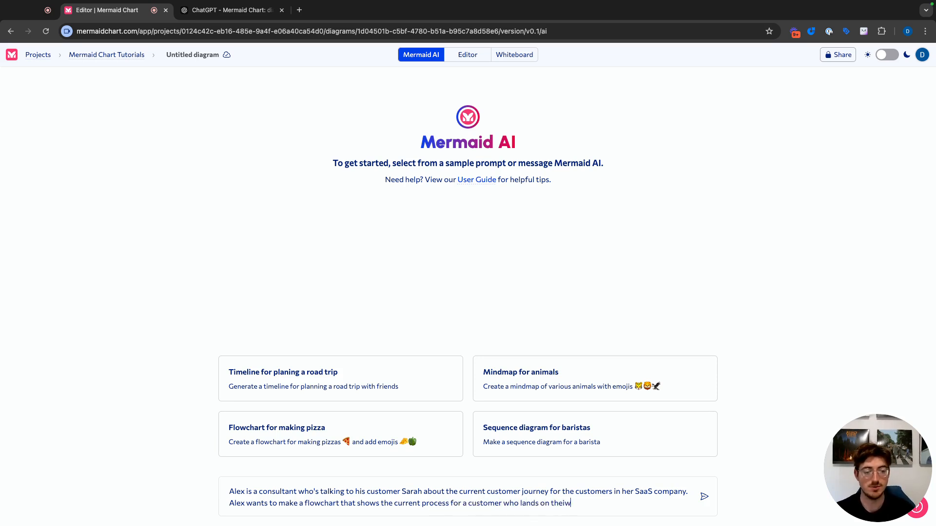
pyautogui.write('ebsite a')
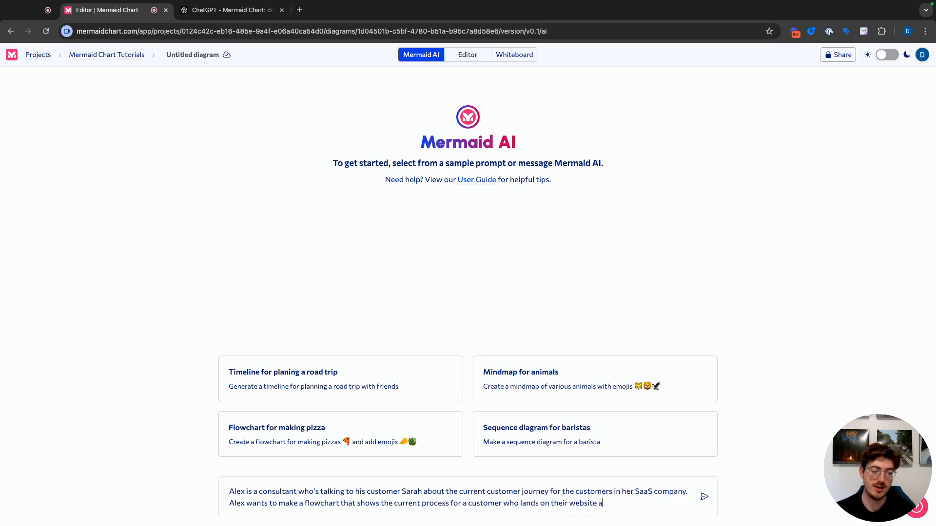
pyautogui.write('nd signs up.')
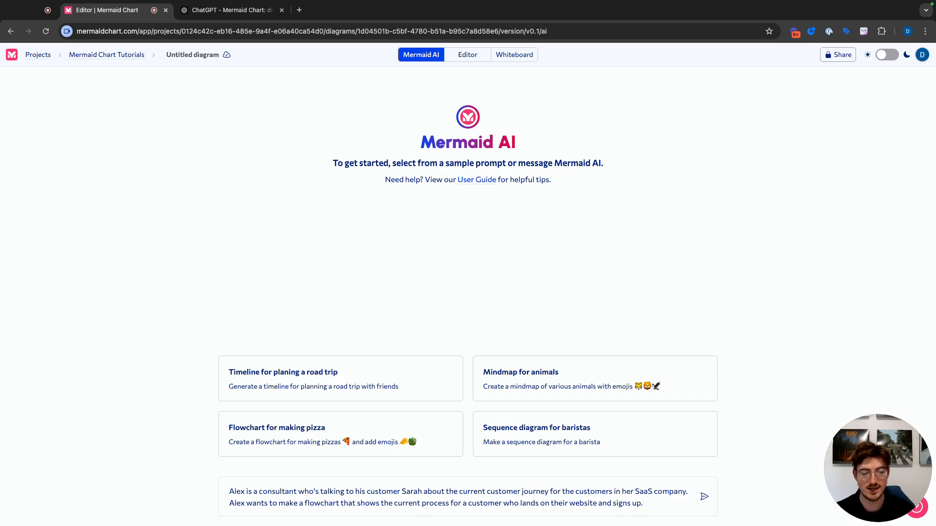
# Finish the prompt with "Please make a flowchart of the customer journey using the following transcript:", paste the copied transcript and submit it
pyautogui.write('Please make a flow')
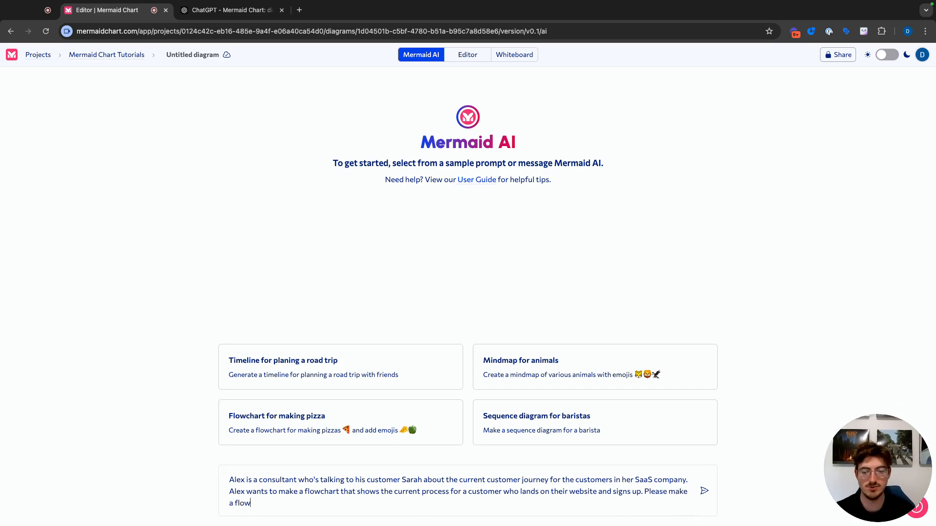
pyautogui.write('chart of the ')
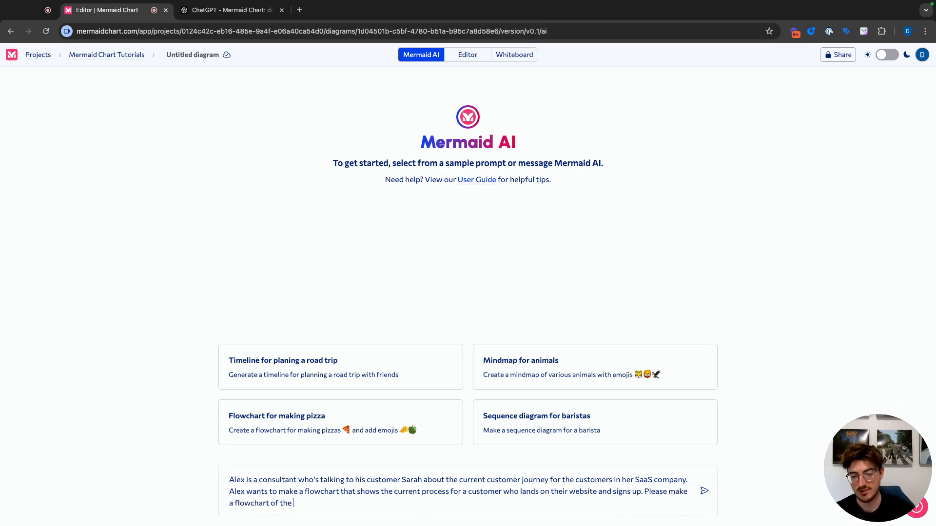
pyautogui.write('customer journey')
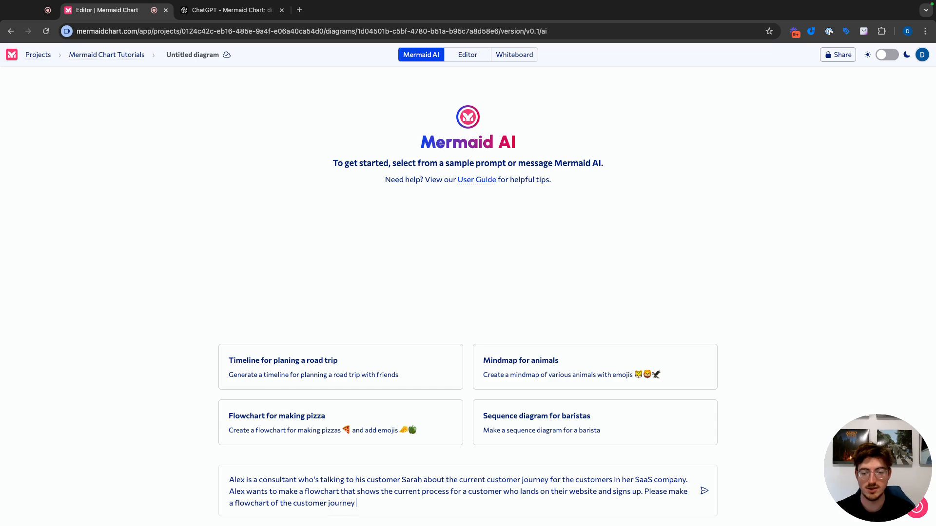
pyautogui.write(' using the follo')
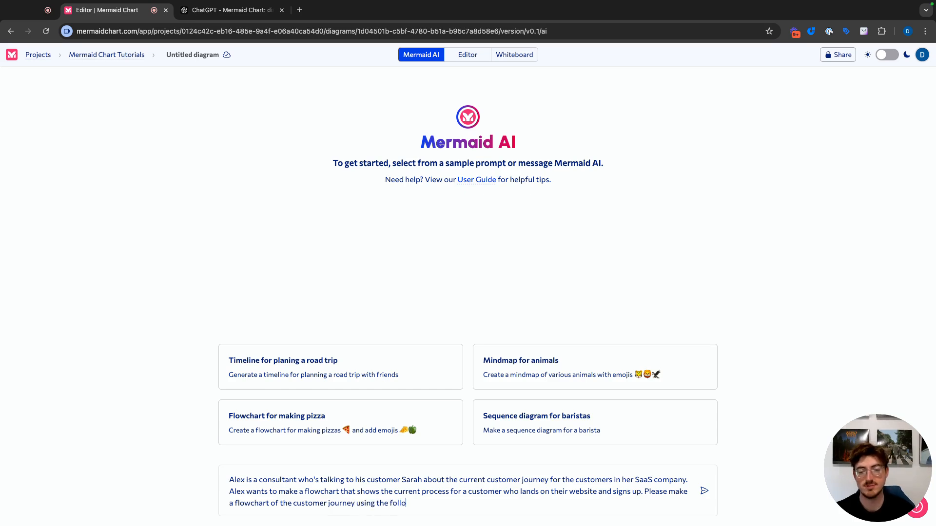
pyautogui.write('wing transcript')
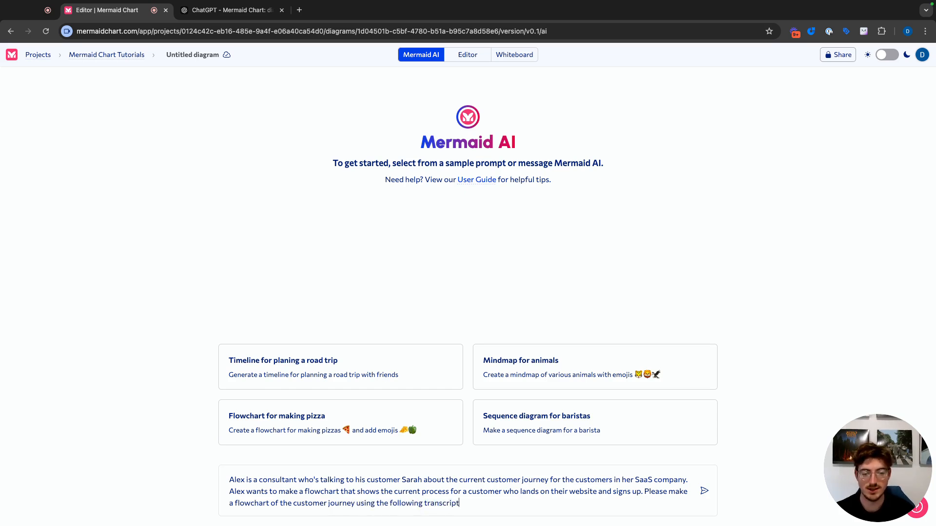
pyautogui.write(':')
pyautogui.press('super+v')
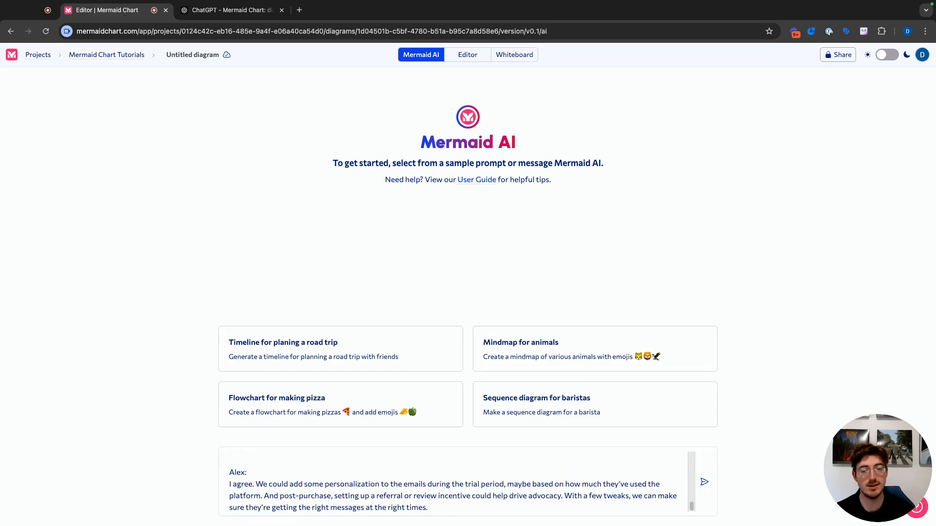
pyautogui.press('Return')
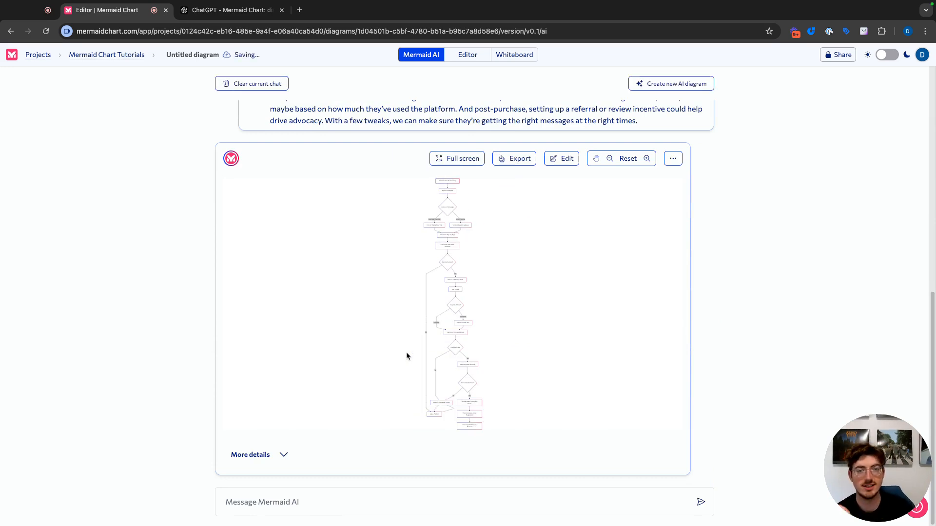
# Review the submitted prompt, and examine the generated customer journey flowchart enlarged in full screen
pyautogui.scroll(15, 405, 349)
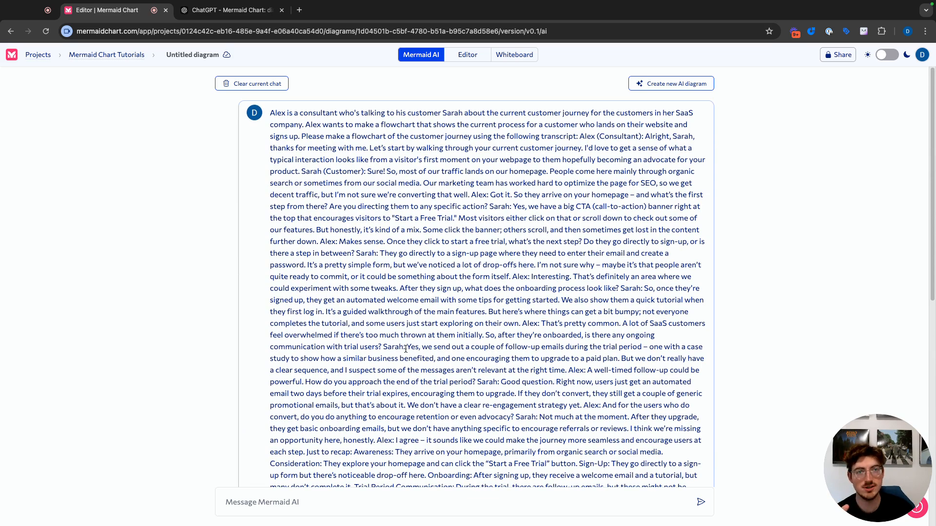
pyautogui.scroll(-1, 406, 348)
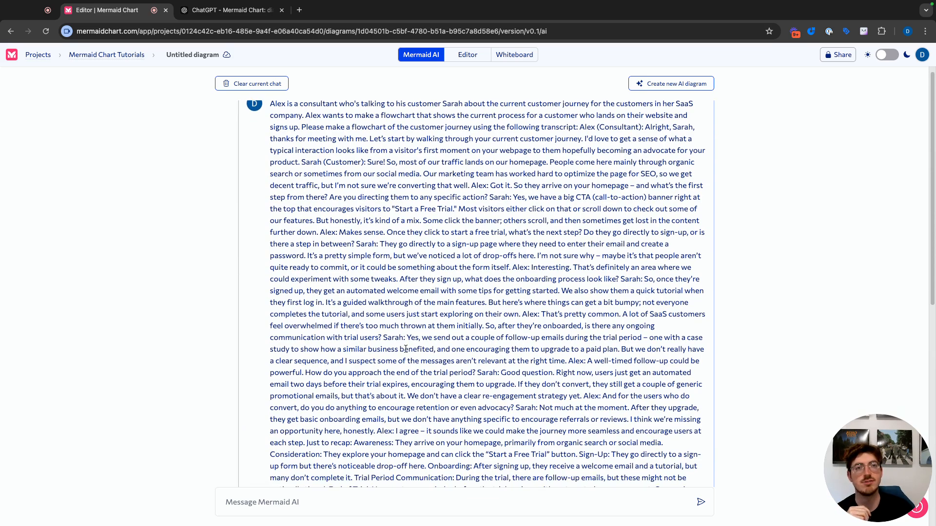
pyautogui.scroll(-8, 406, 349)
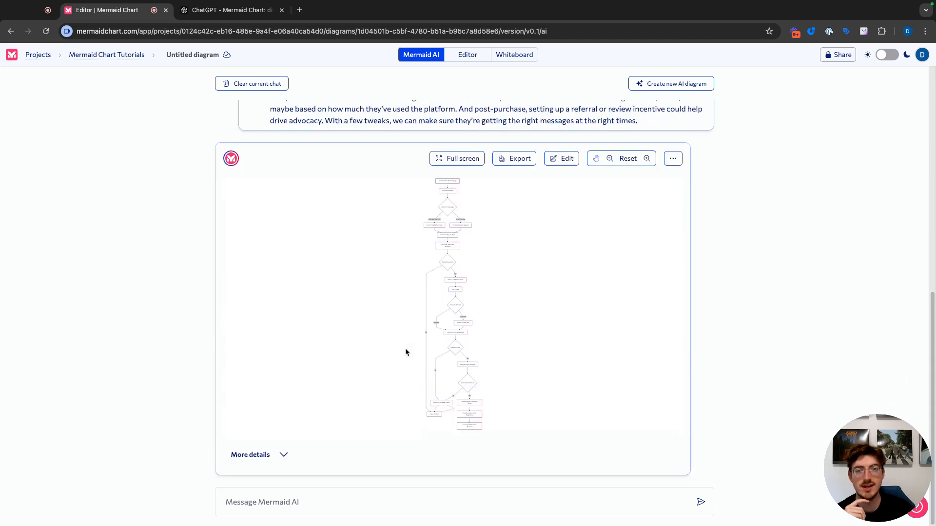
pyautogui.click(462, 160)
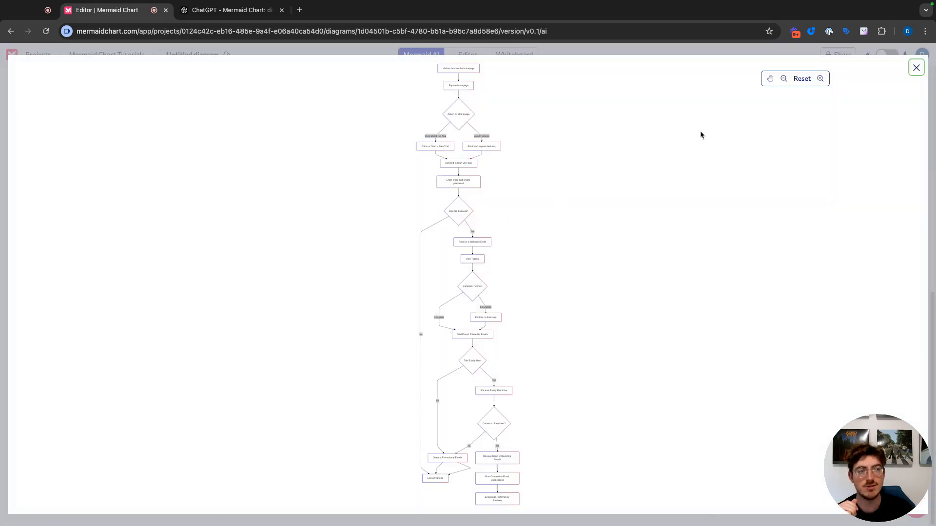
pyautogui.scroll(5, 492, 146)
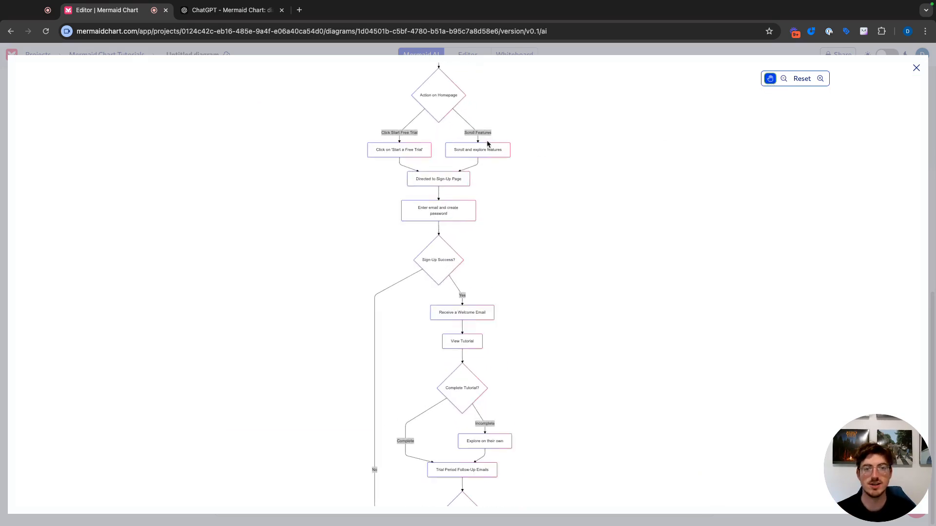
# Examine the first part of the enlarged flowchart, from visitors landing on the homepage through the homepage actions to the sign-up steps
pyautogui.scroll(5, 531, 194)
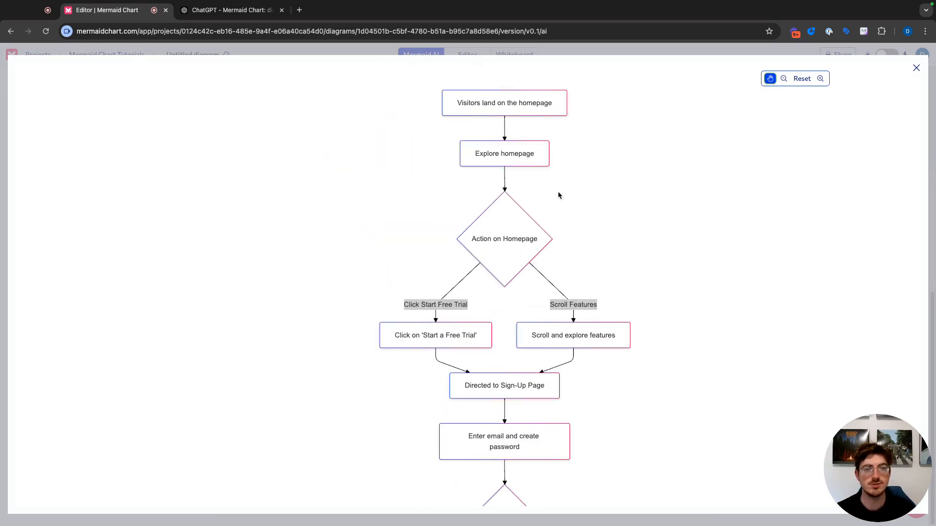
pyautogui.moveTo(533, 204); pyautogui.dragTo(530, 199)
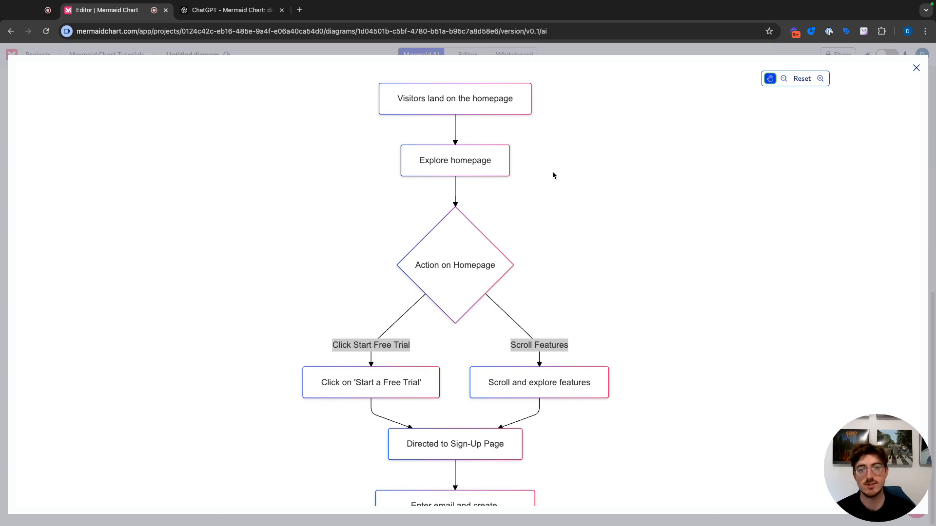
pyautogui.scroll(-1, 553, 176)
pyautogui.moveTo(530, 195); pyautogui.dragTo(530, 170)
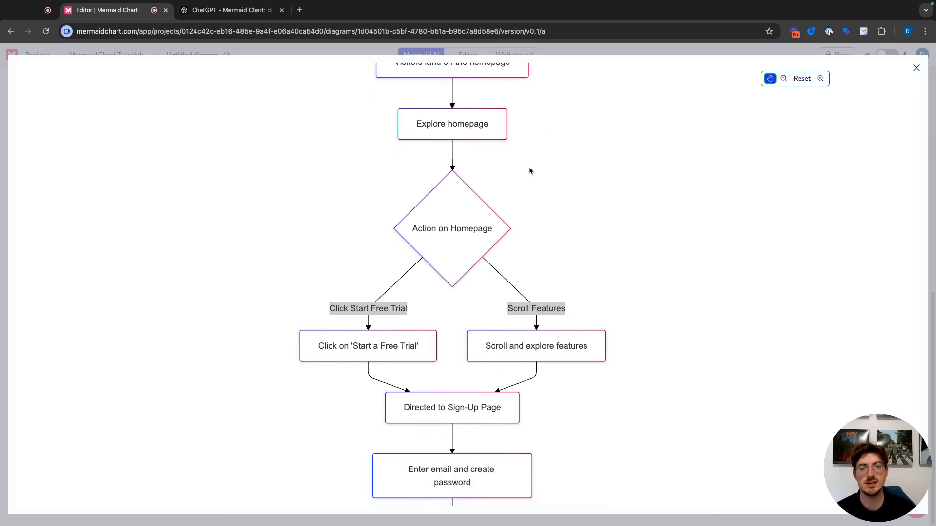
pyautogui.scroll(-4, 499, 165)
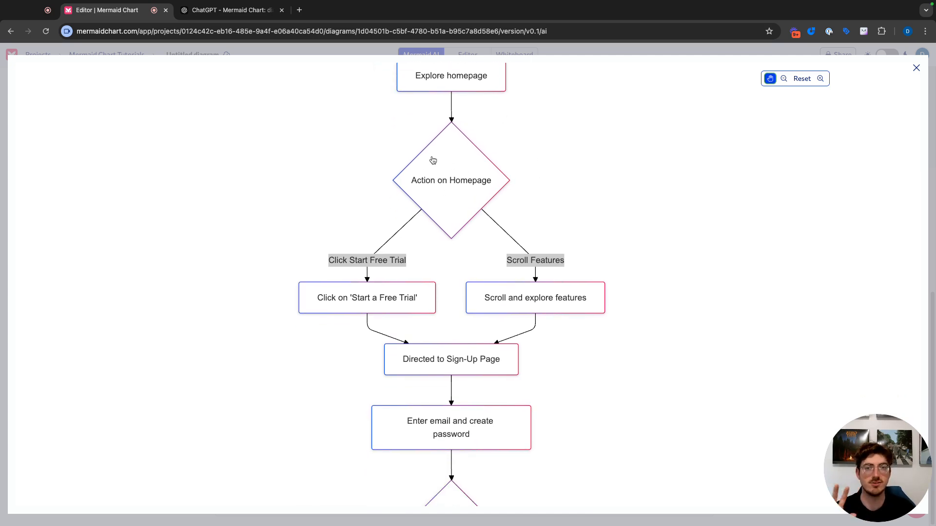
pyautogui.scroll(-5, 401, 200)
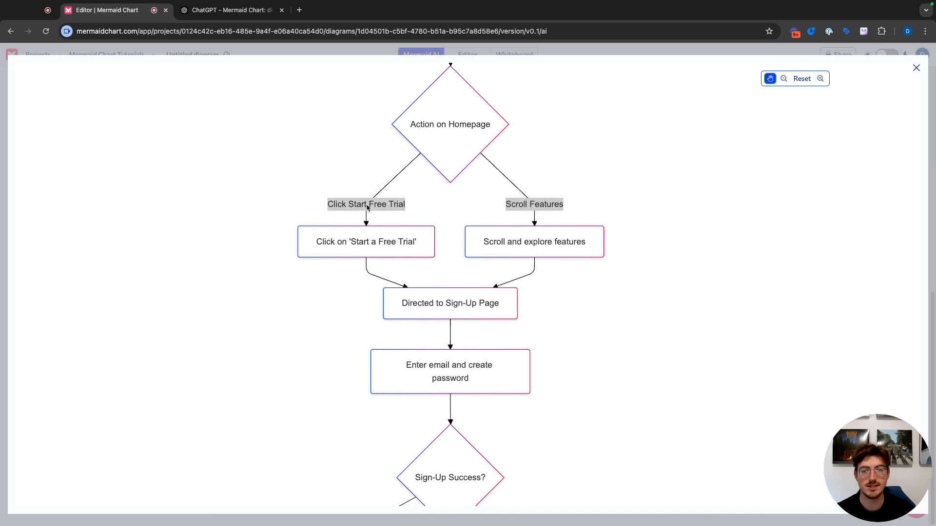
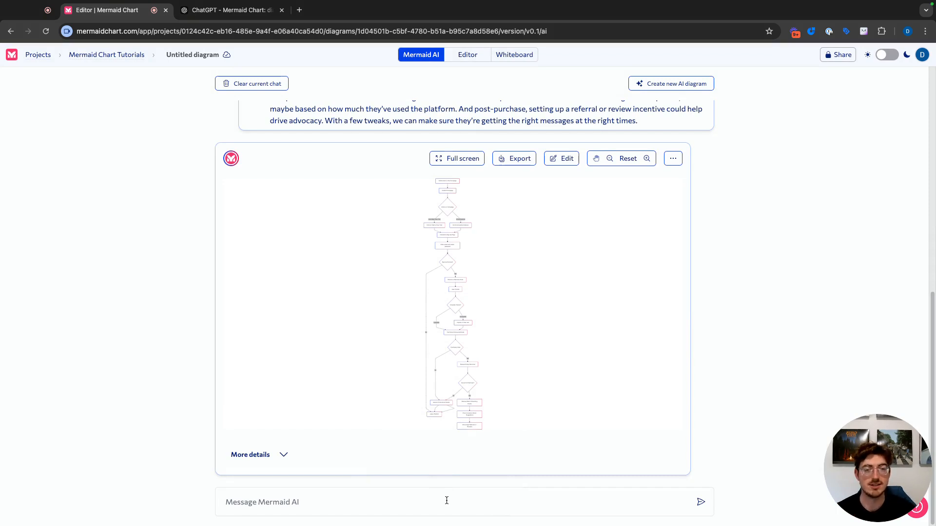
# Submit the follow-up prompt "When users click to "Start a free trial" Can you give me the steps they have to take and add that to the diagram?"
pyautogui.write('When users click to ')
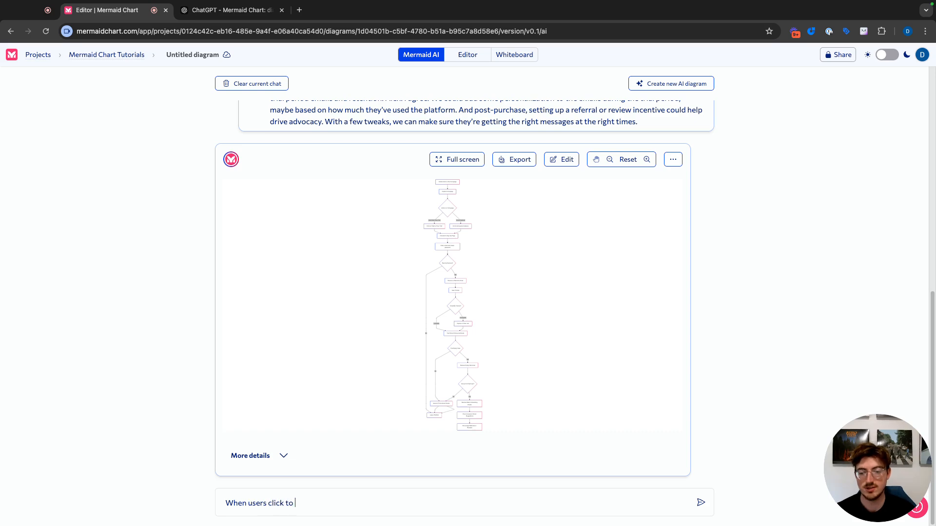
pyautogui.write('"Start a fr')
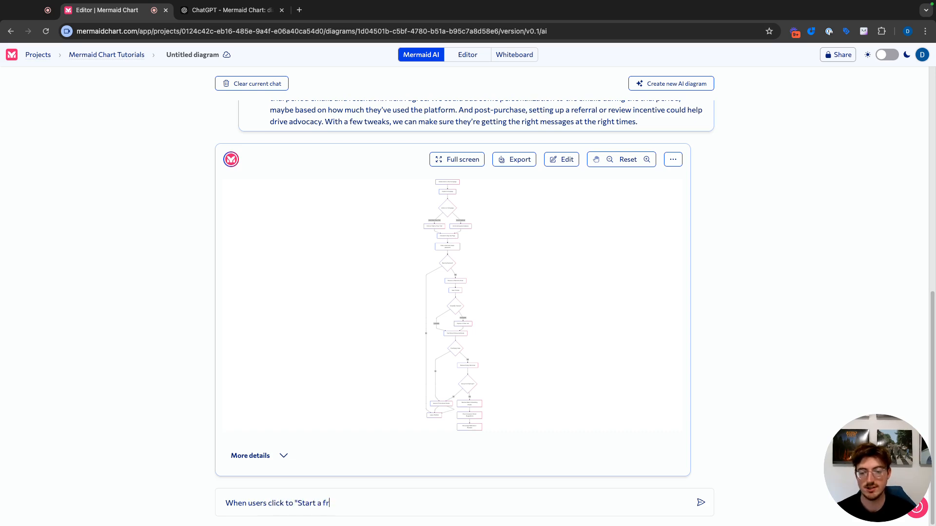
pyautogui.write('ee trial" Can you give me the steps th')
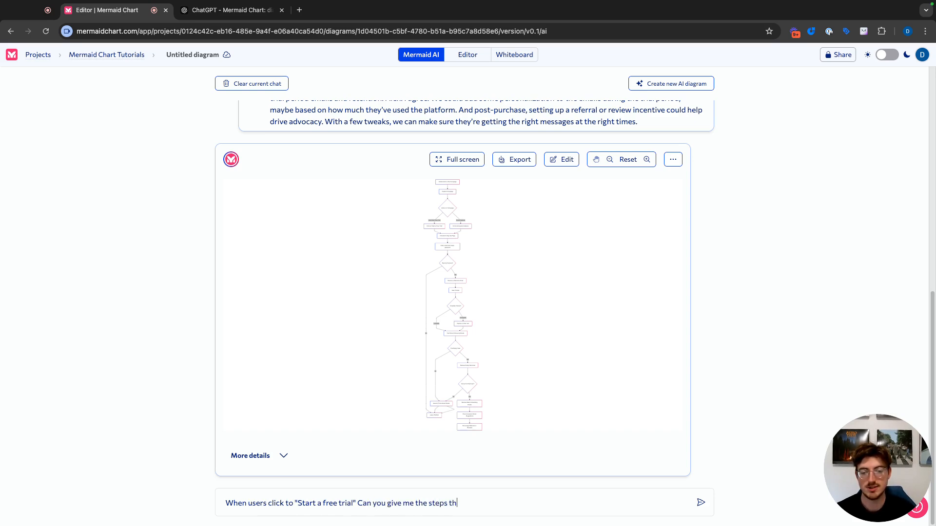
pyautogui.write('ey have to take and add that to the dia')
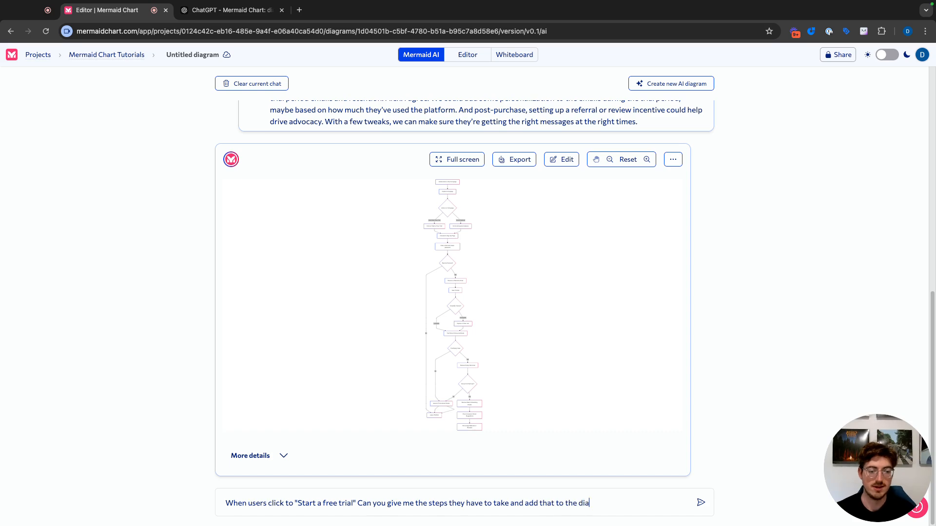
pyautogui.write('gram?')
pyautogui.press('Return')
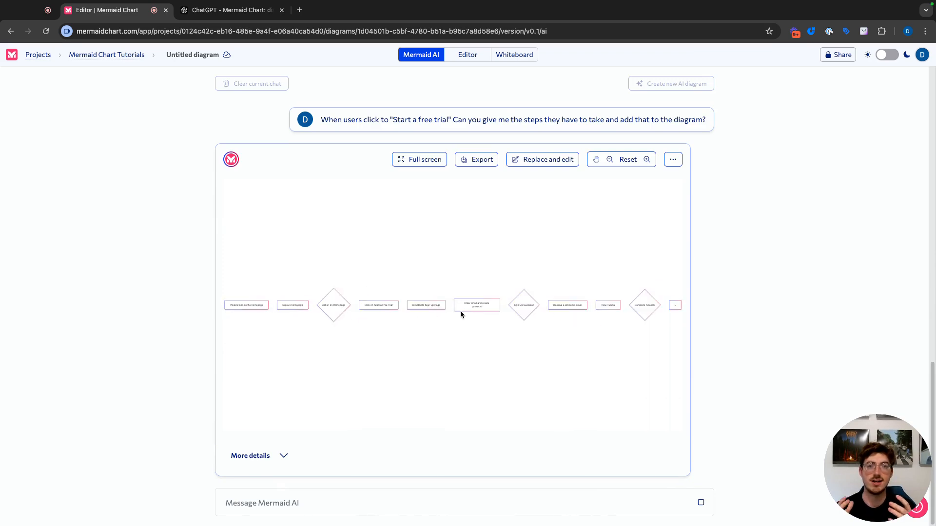
# Look back over the original prompt and first flowchart in the chat, and enlarge the updated flowchart in full screen with panning enabled
pyautogui.scroll(10, 463, 299)
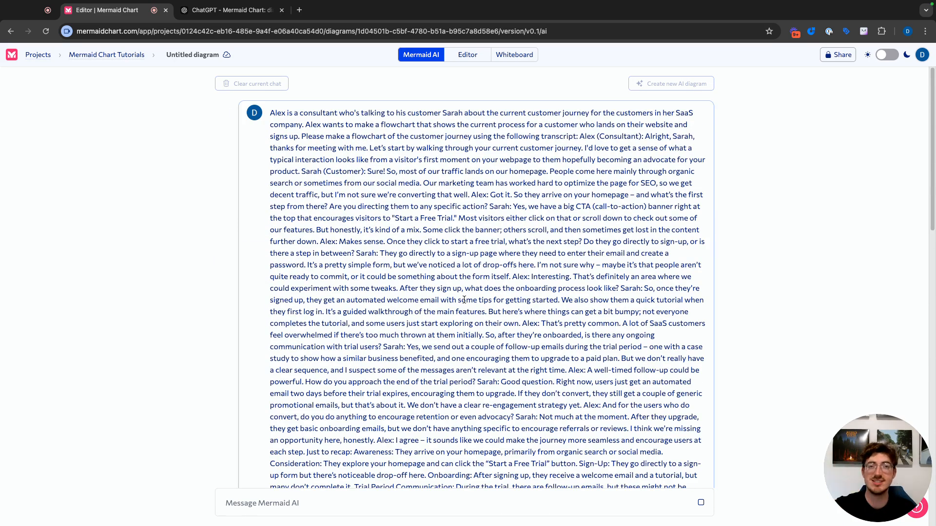
pyautogui.scroll(-10, 464, 299)
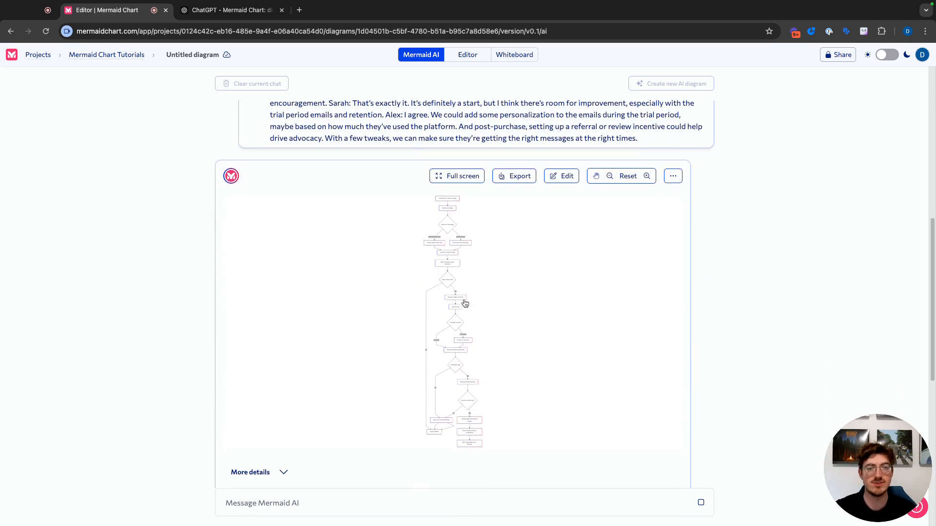
pyautogui.scroll(-10, 464, 302)
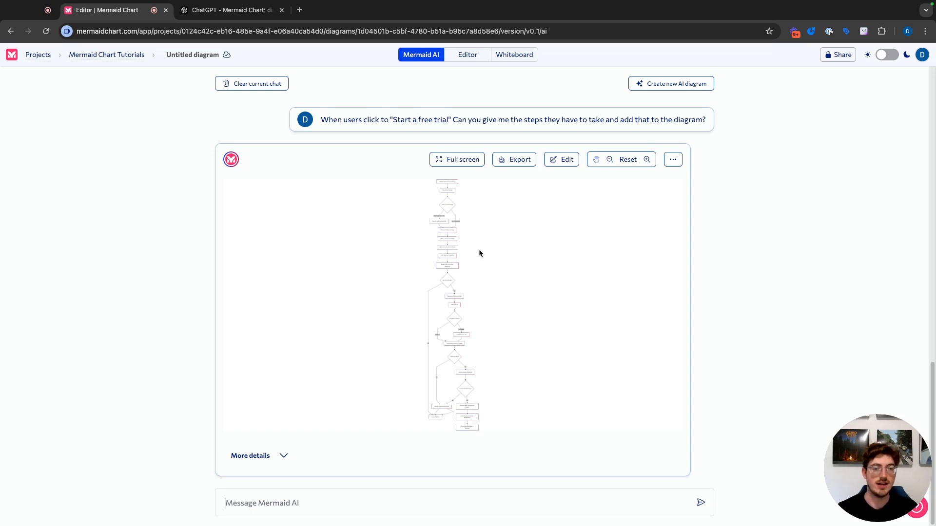
pyautogui.click(456, 159)
pyautogui.click(770, 78)
pyautogui.scroll(5, 453, 120)
pyautogui.scroll(2, 452, 121)
pyautogui.scroll(3, 531, 203)
pyautogui.scroll(-2, 529, 151)
pyautogui.scroll(3, 423, 207)
pyautogui.scroll(-2, 452, 195)
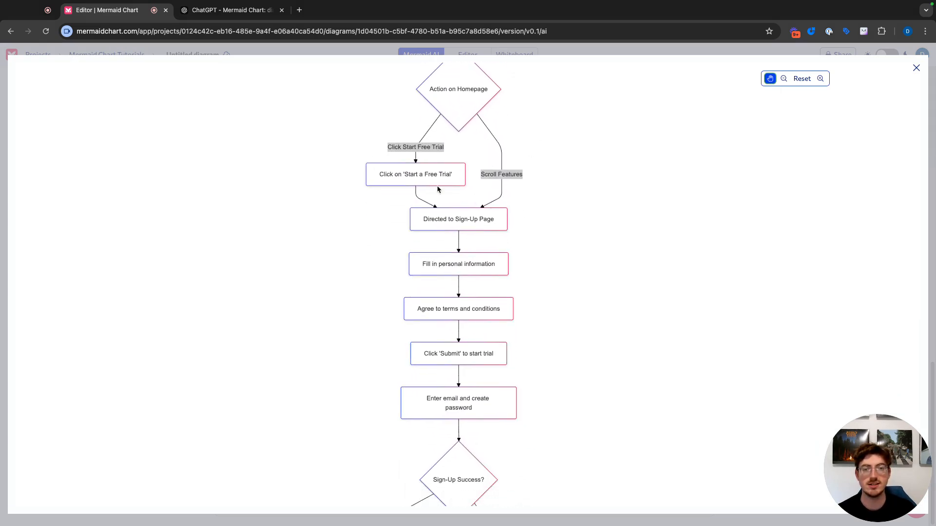
# Examine the updated flowchart's steps from 'Start a Free Trial' through sign-up, and leave the full-screen view
pyautogui.scroll(-2, 507, 190)
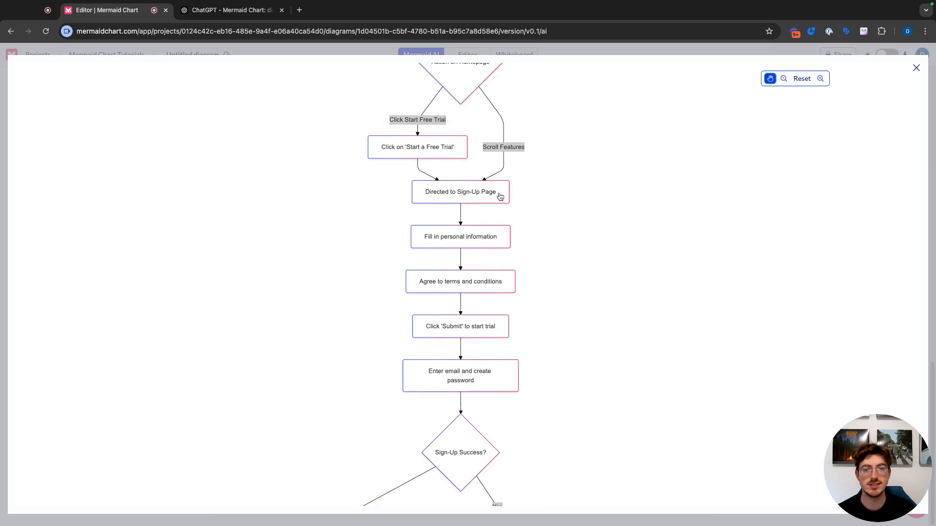
pyautogui.scroll(-3, 531, 195)
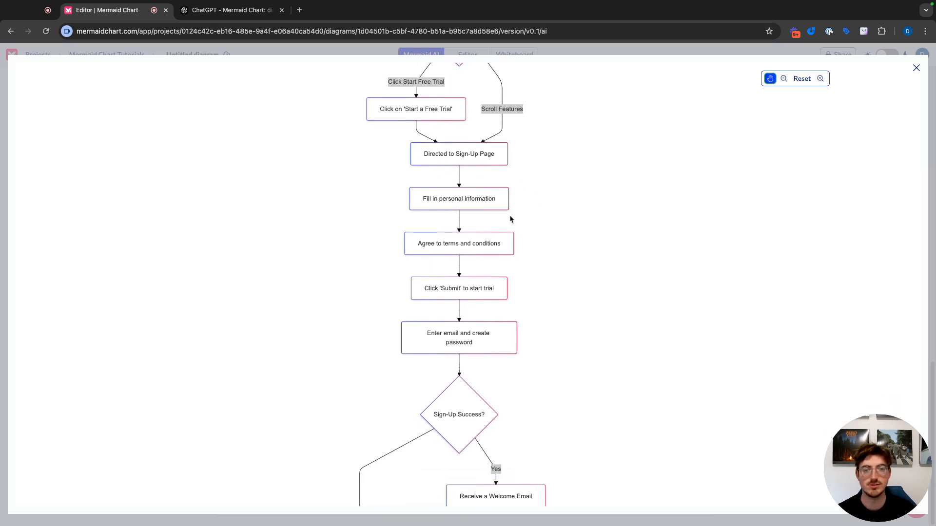
pyautogui.scroll(-2, 537, 210)
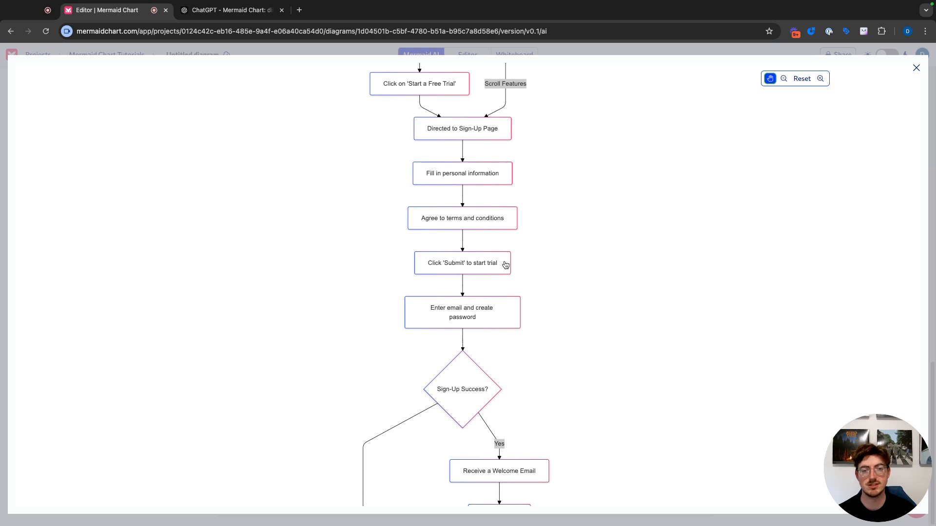
pyautogui.scroll(-1, 521, 249)
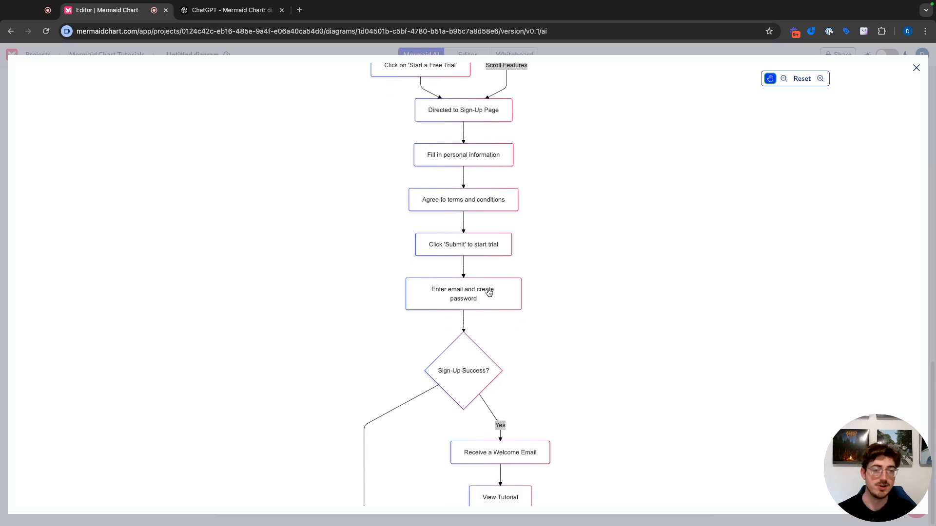
pyautogui.scroll(3, 514, 273)
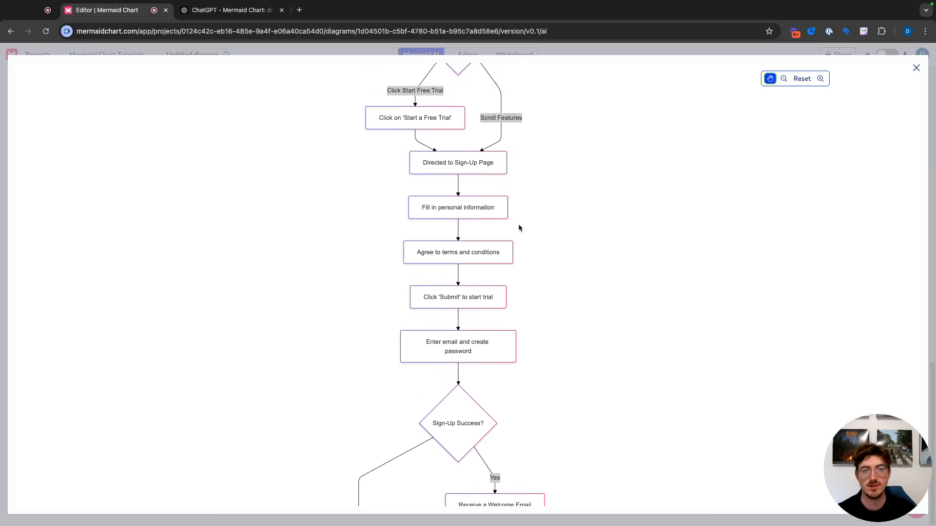
pyautogui.scroll(4, 519, 228)
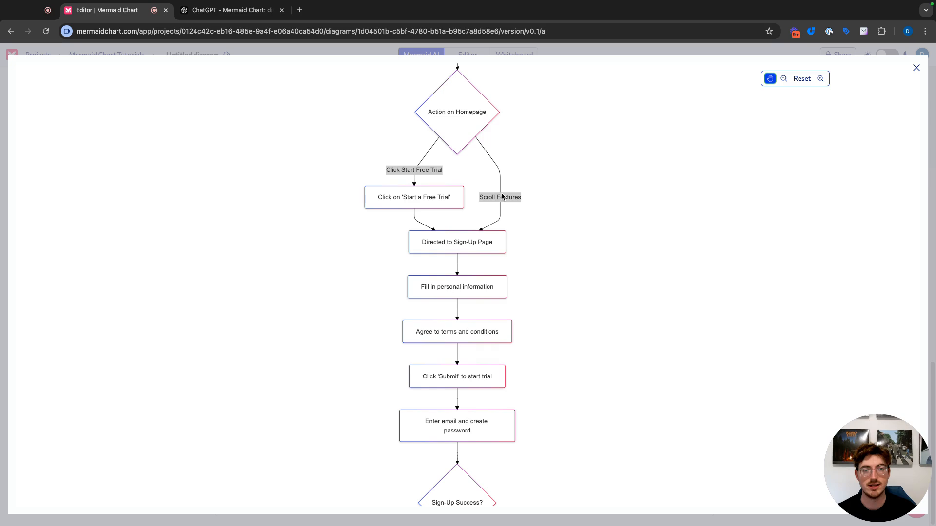
pyautogui.scroll(-2, 548, 234)
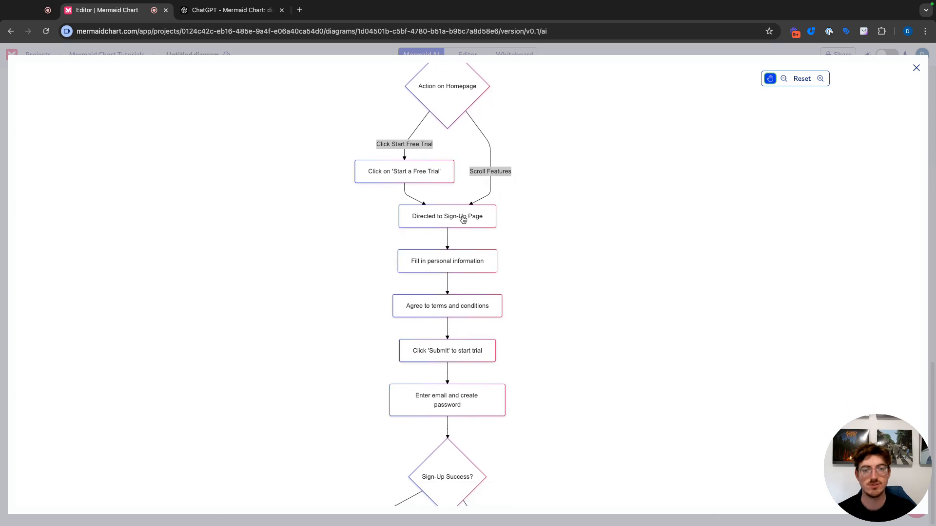
pyautogui.scroll(-2, 521, 224)
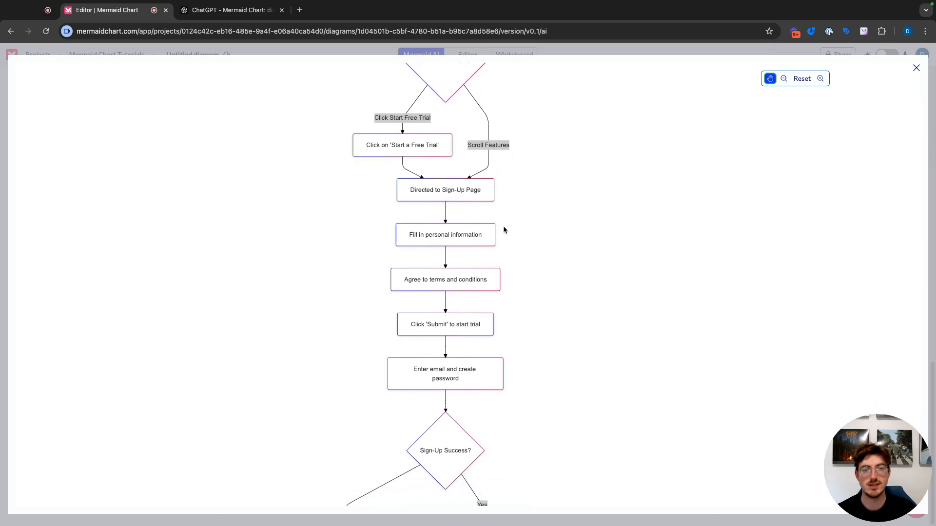
pyautogui.scroll(-2, 507, 211)
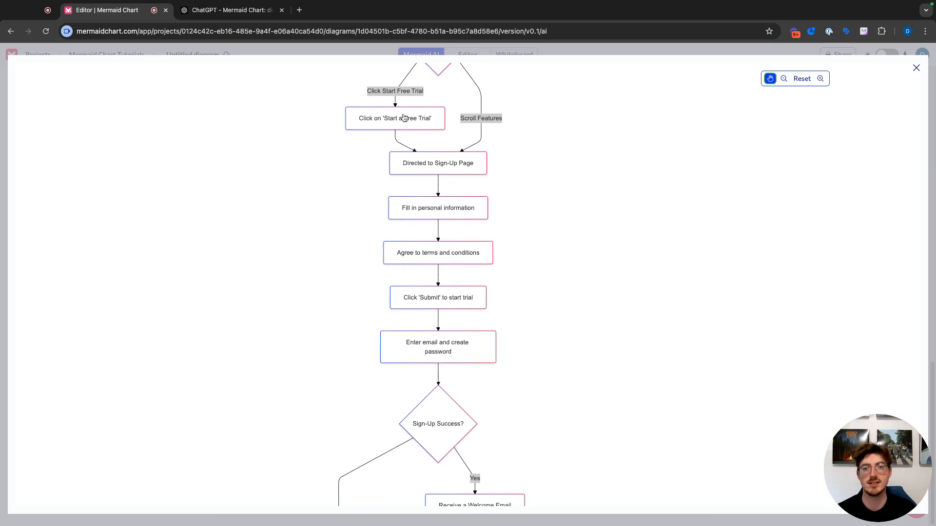
pyautogui.moveTo(511, 189); pyautogui.dragTo(526, 251)
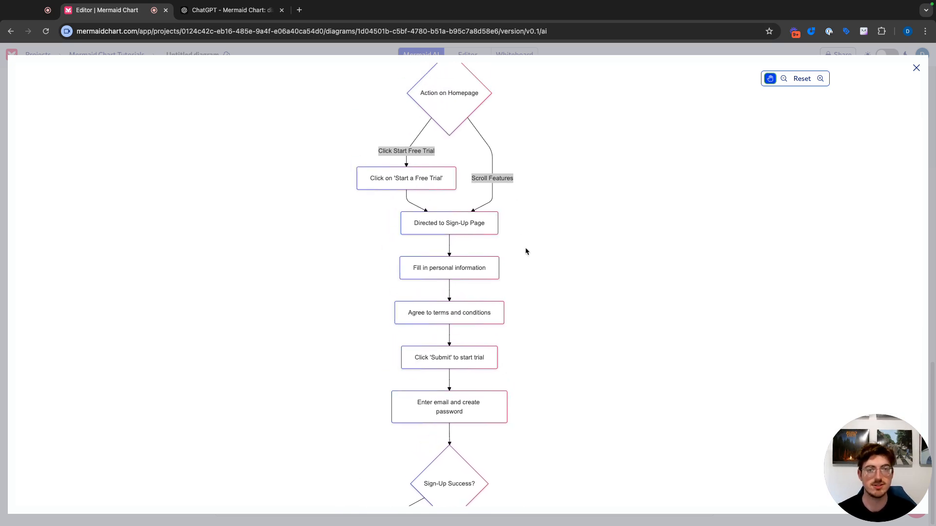
pyautogui.click(916, 67)
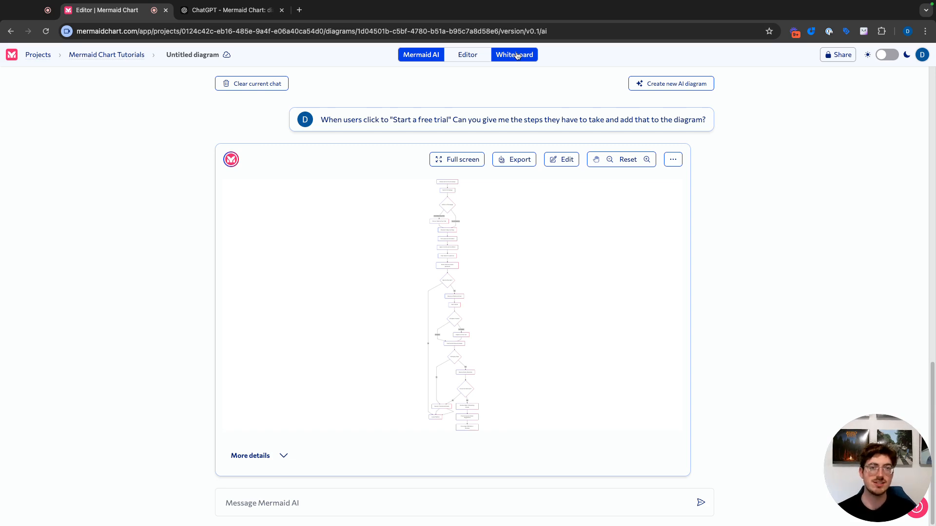
# Open the updated flowchart in the Editor, select its entire Mermaid code for inspection, and collapse the code pane
pyautogui.click(468, 55)
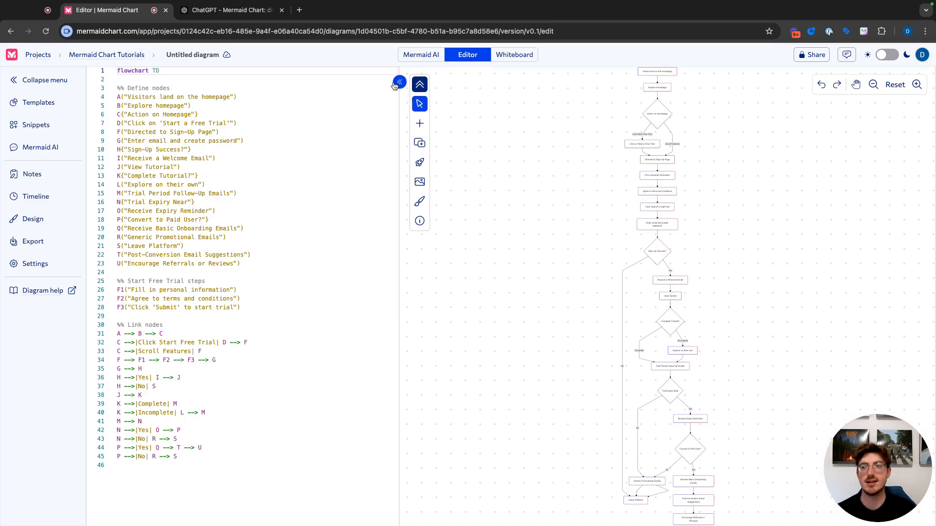
pyautogui.click(200, 459)
pyautogui.moveTo(200, 459); pyautogui.dragTo(94, 72)
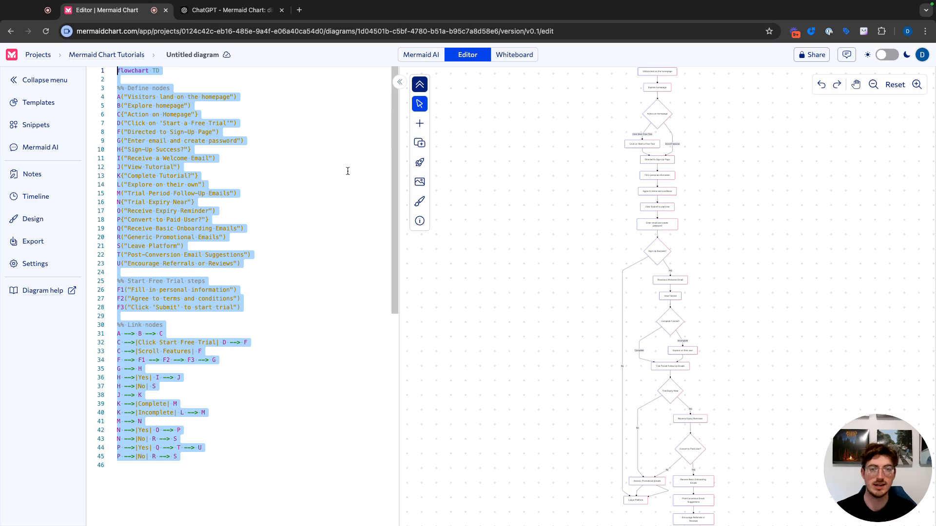
pyautogui.click(400, 83)
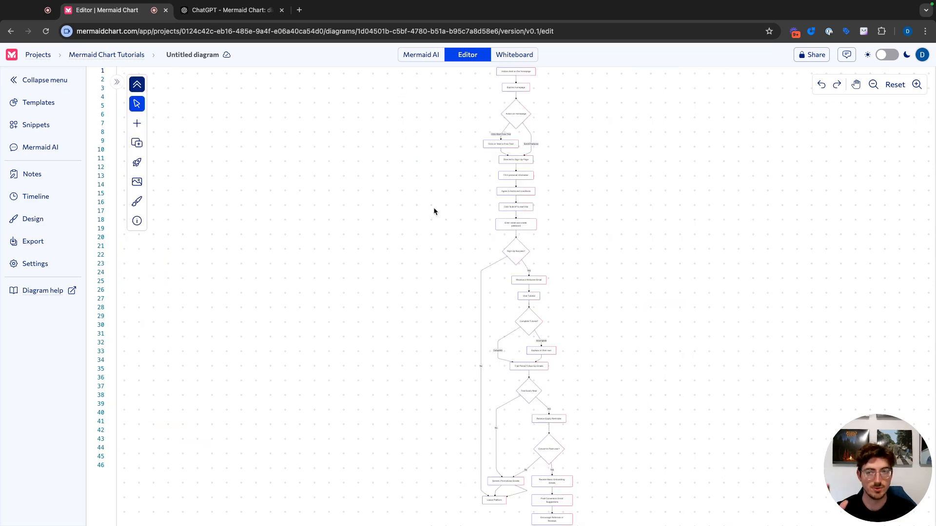
# Give the "Visitors land on the homepage" node a light green background, accepting the removal of code comments, and deselect the node
pyautogui.moveTo(449, 168); pyautogui.dragTo(437, 207)
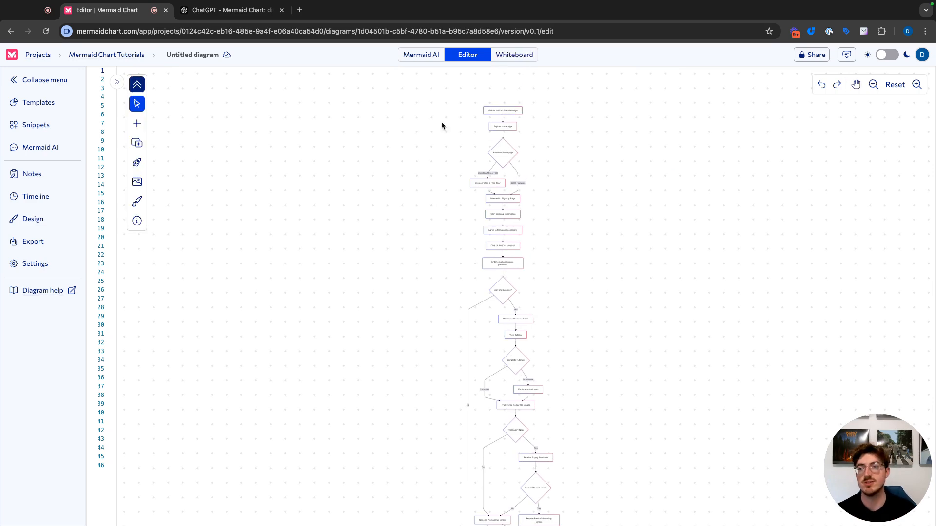
pyautogui.click(512, 113)
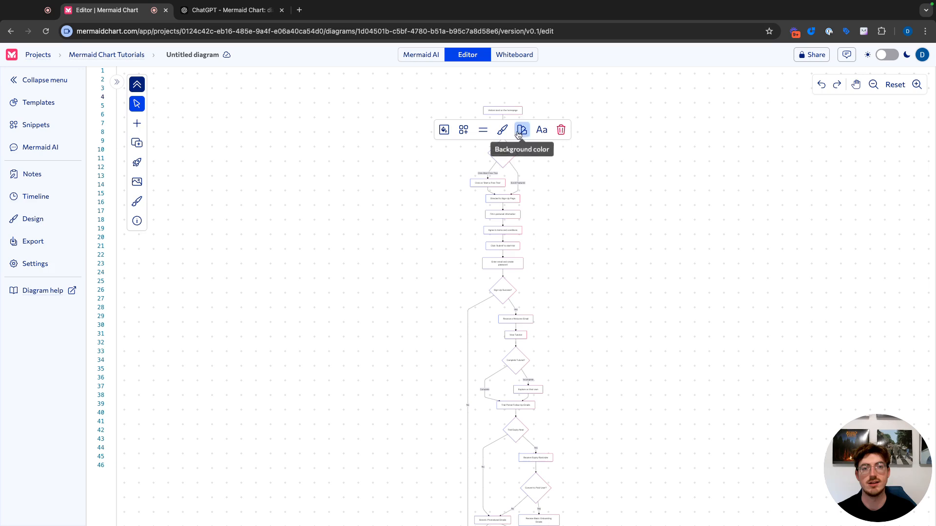
pyautogui.click(522, 130)
pyautogui.click(533, 223)
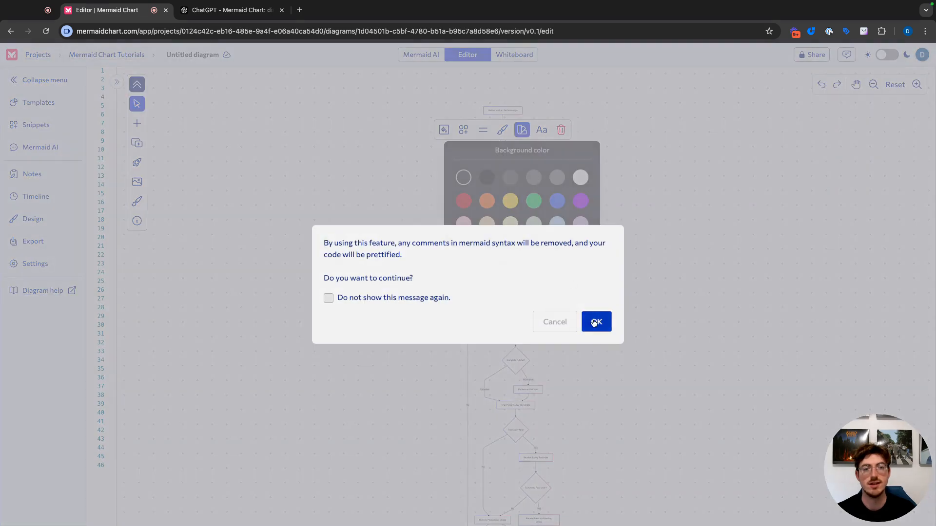
pyautogui.click(596, 322)
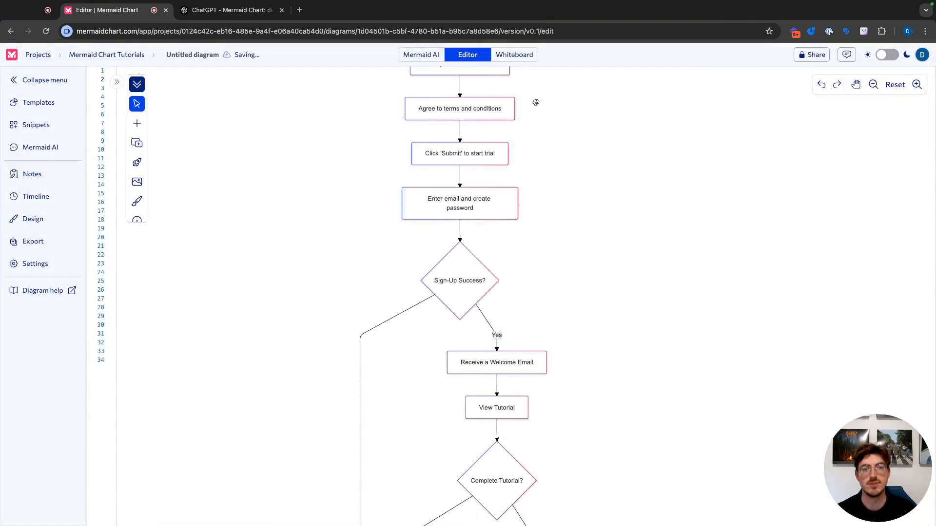
pyautogui.click(499, 116)
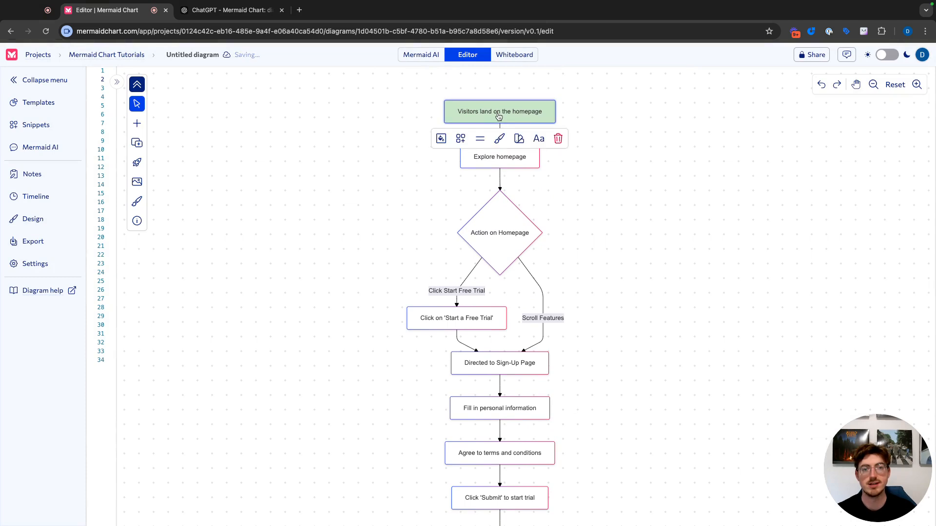
pyautogui.click(499, 138)
pyautogui.click(385, 192)
pyautogui.moveTo(385, 192); pyautogui.dragTo(417, 187)
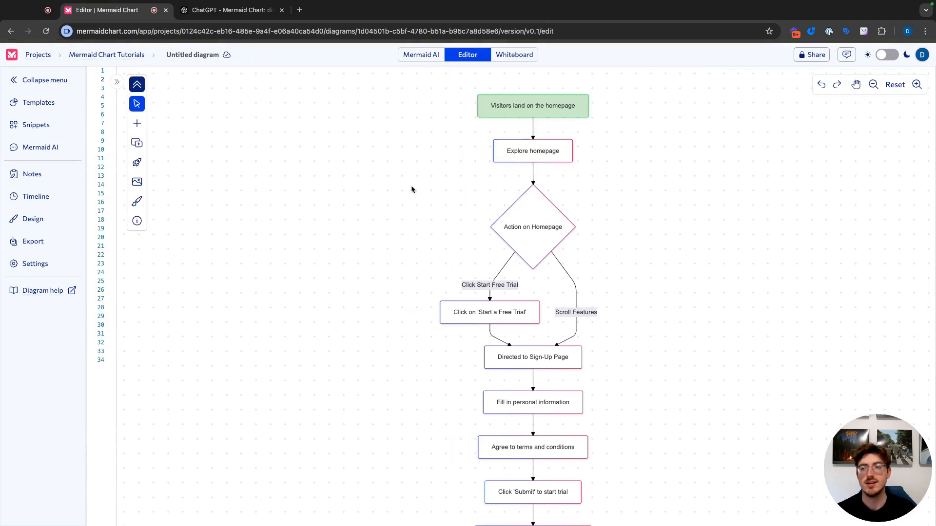
# Send Mermaid AI the request "My diagram has good content but the styling is not professional. Can you make it look better and use visio as inspiration?"
pyautogui.click(38, 155)
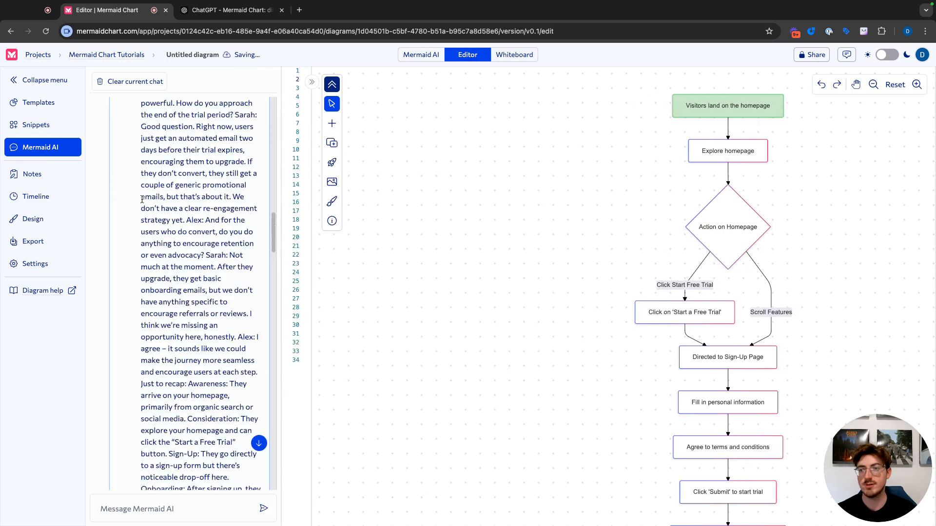
pyautogui.click(194, 509)
pyautogui.write('My diagram has good content but the styling is not professional.')
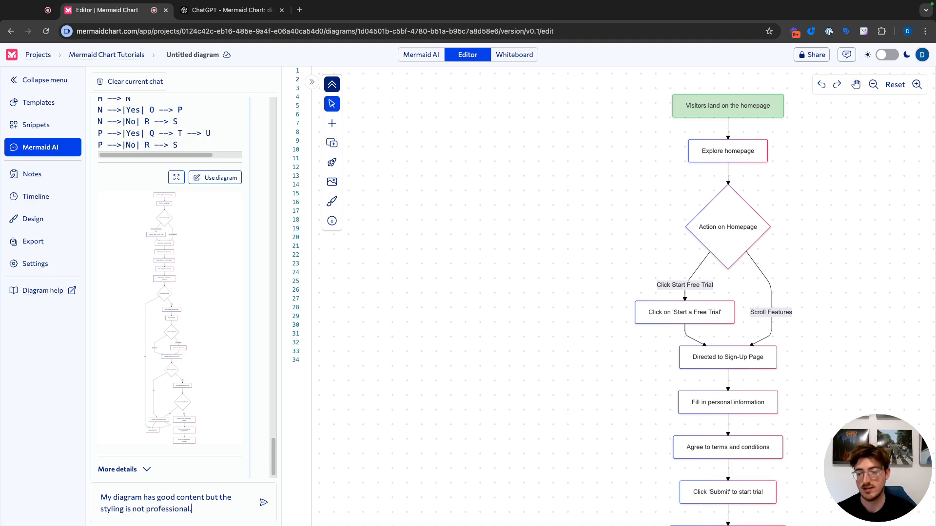
pyautogui.write('make it lo')
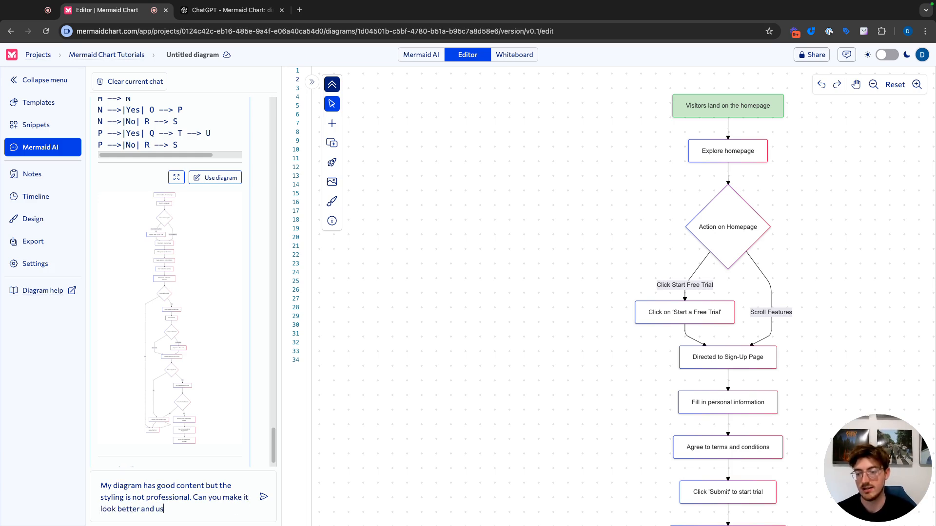
pyautogui.write('ok better and use visio as in')
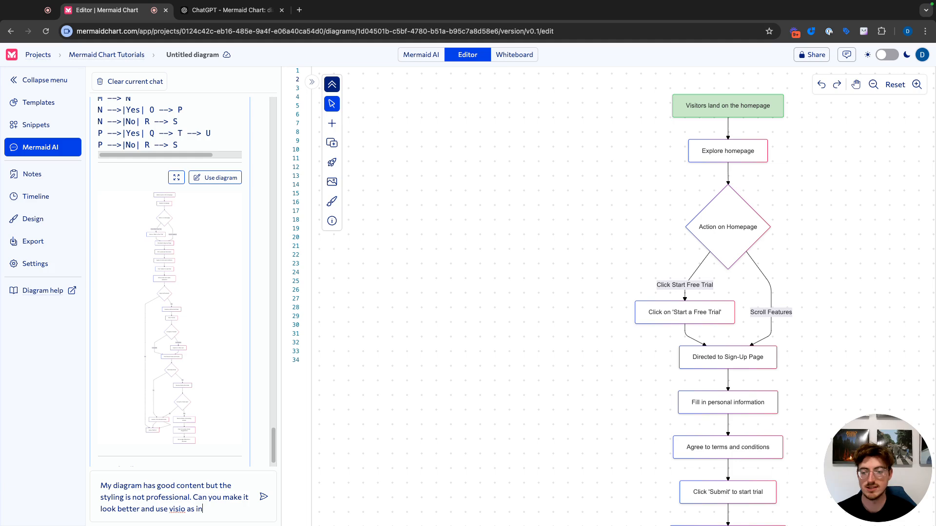
pyautogui.write('spiration?')
pyautogui.press('Return')
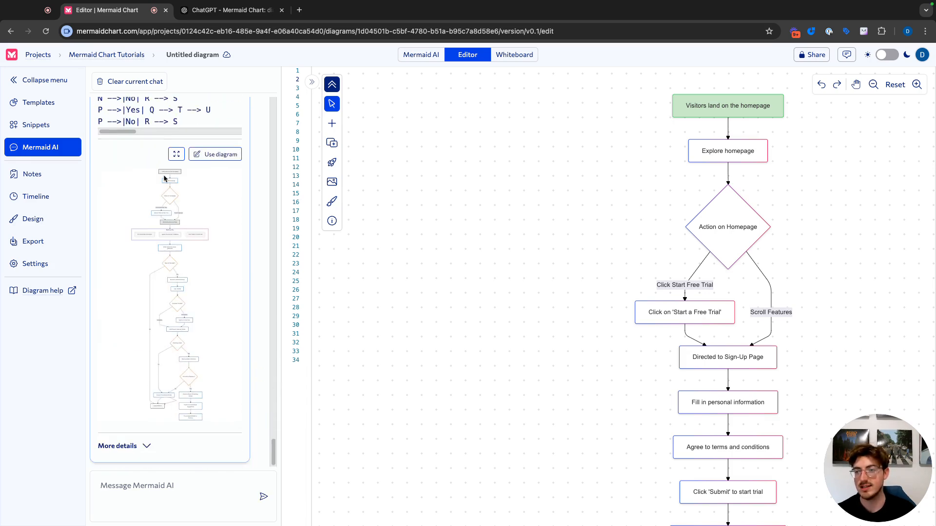
# Replace the diagram in the editor with the restyled flowchart from the chat
pyautogui.click(219, 155)
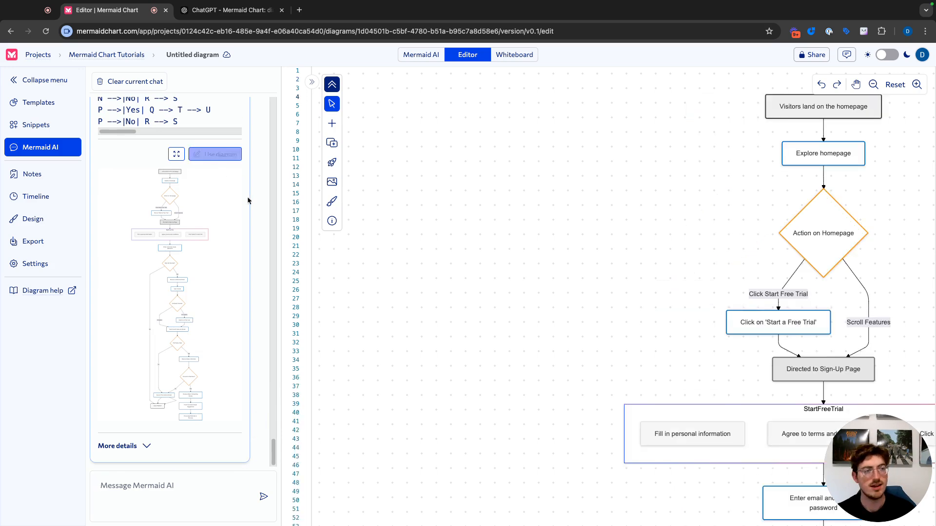
pyautogui.moveTo(638, 265); pyautogui.dragTo(478, 263)
pyautogui.moveTo(747, 278); pyautogui.dragTo(706, 247)
pyautogui.moveTo(731, 336); pyautogui.dragTo(724, 299)
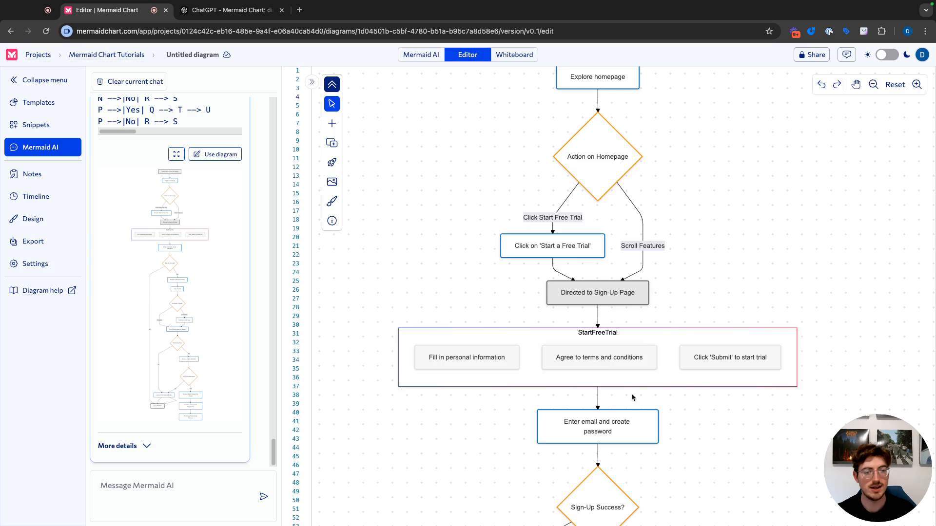
# Examine the restyled flowchart from the homepage steps through the StartFreeTrial group to the tutorial and trial expiry branches
pyautogui.scroll(-5, 605, 375)
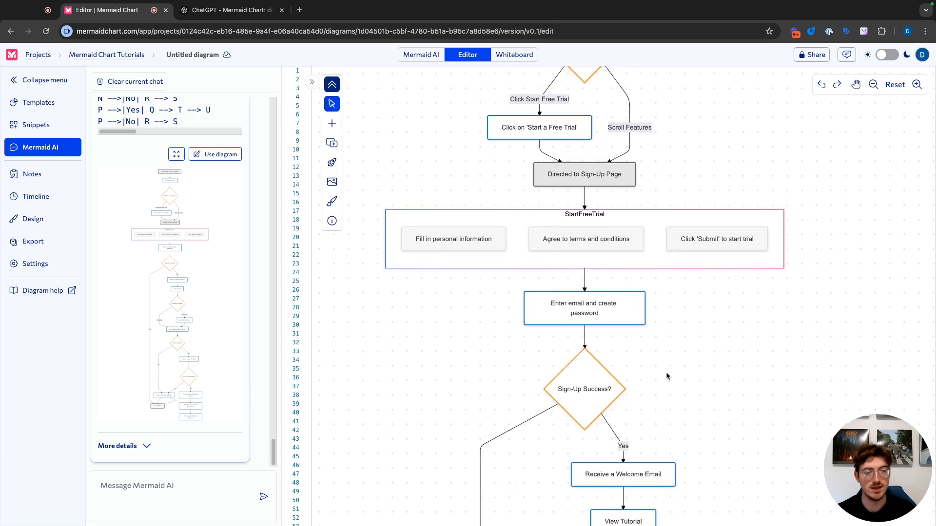
pyautogui.scroll(-5, 670, 380)
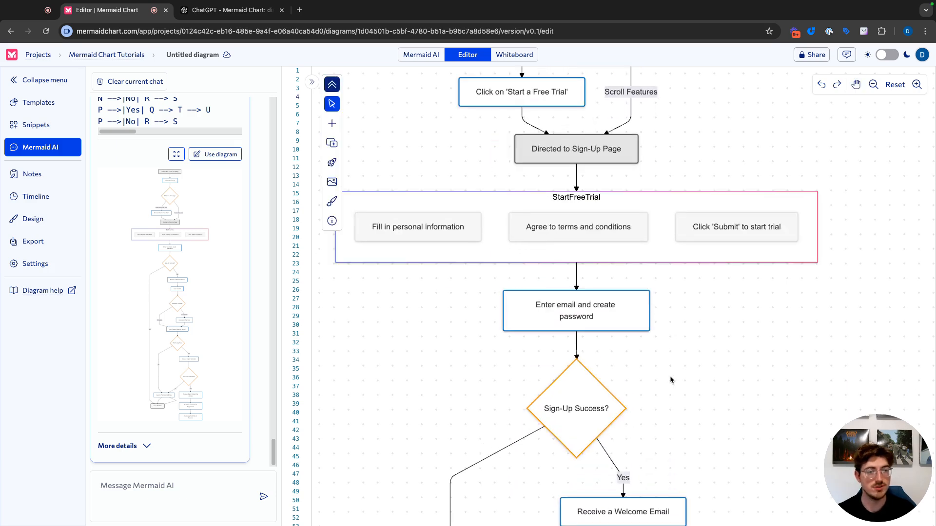
pyautogui.moveTo(675, 205); pyautogui.dragTo(654, 261)
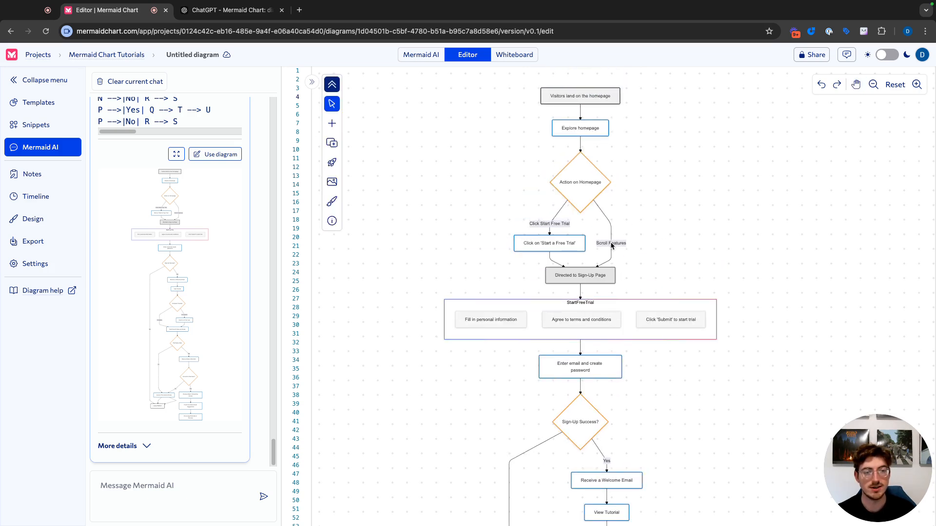
pyautogui.moveTo(664, 244); pyautogui.dragTo(653, 290)
pyautogui.scroll(-8, 653, 290)
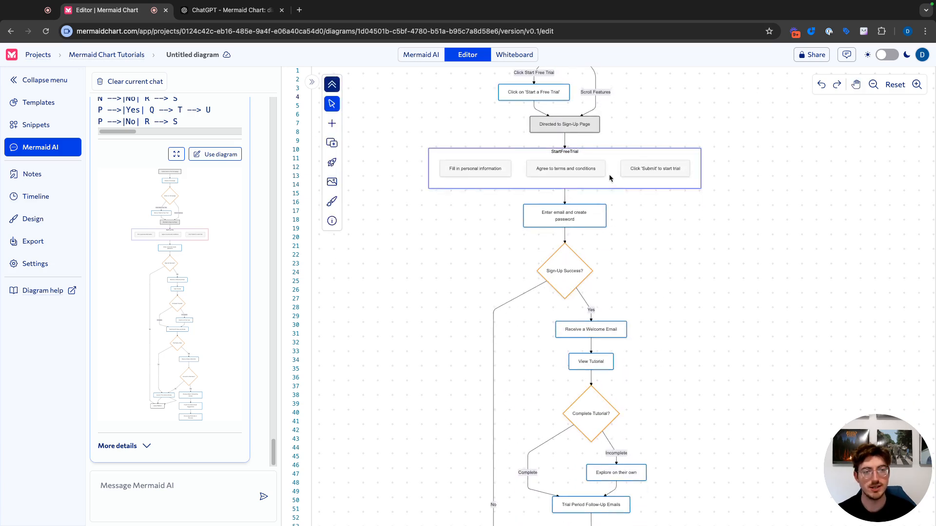
pyautogui.moveTo(656, 309); pyautogui.dragTo(660, 273)
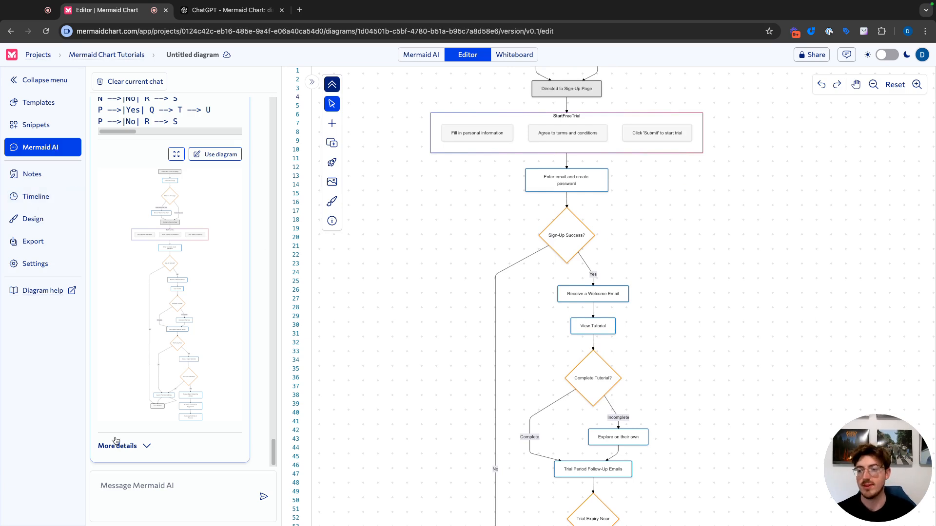
pyautogui.scroll(5, 344, 419)
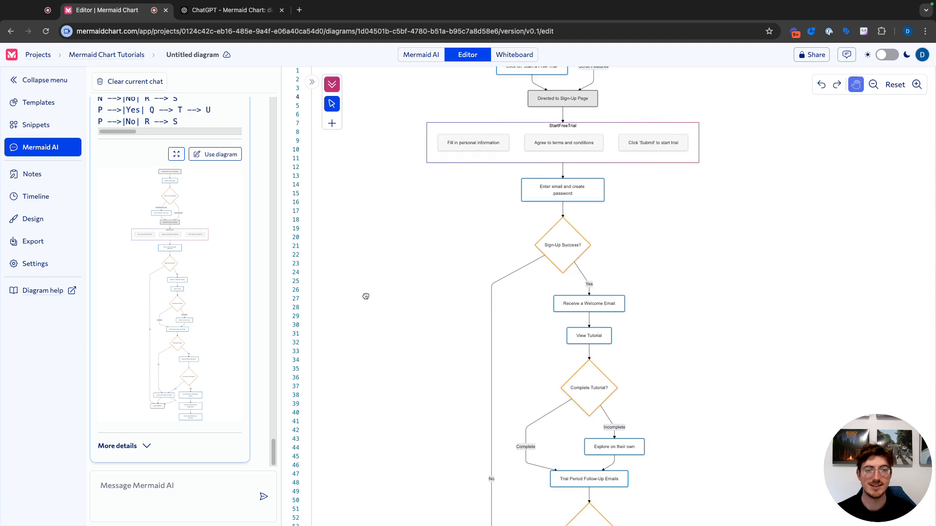
pyautogui.moveTo(366, 493); pyautogui.dragTo(371, 323)
pyautogui.scroll(-5, 371, 322)
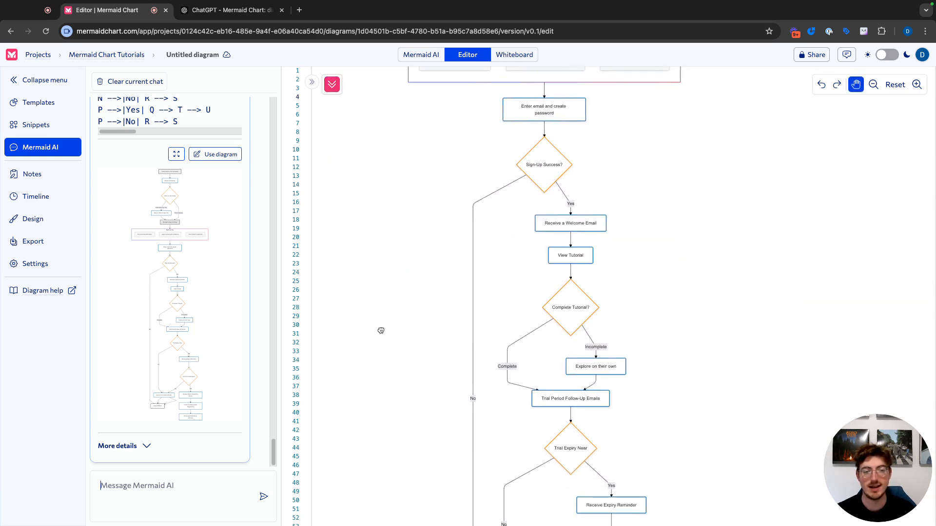
# Close the Mermaid AI chat and open the flowchart in the Whiteboard view with its homepage steps in sight
pyautogui.click(39, 147)
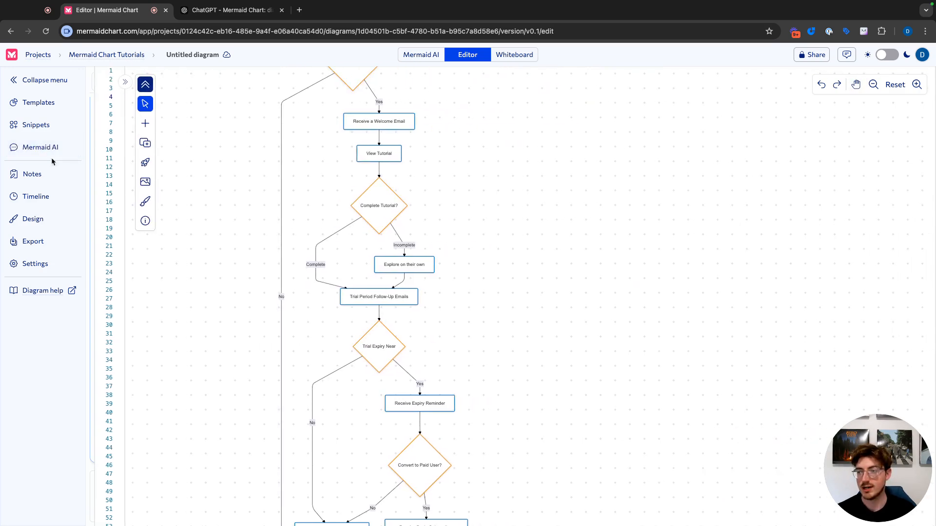
pyautogui.click(520, 56)
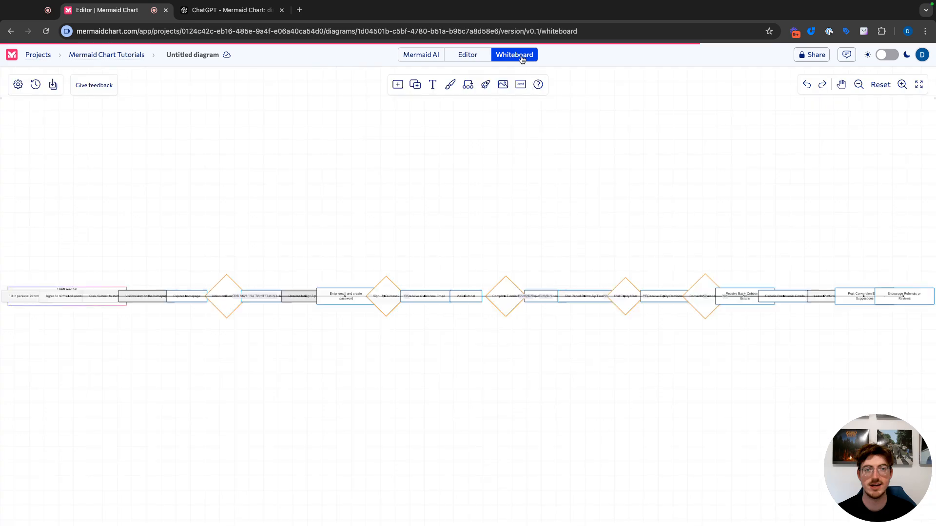
pyautogui.moveTo(524, 128); pyautogui.dragTo(522, 207)
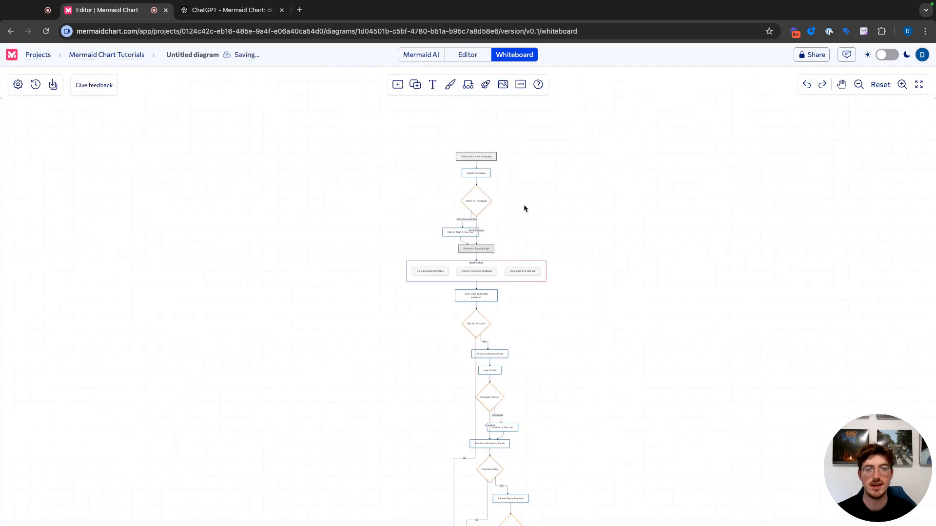
pyautogui.scroll(5, 500, 195)
pyautogui.moveTo(543, 156); pyautogui.dragTo(507, 299)
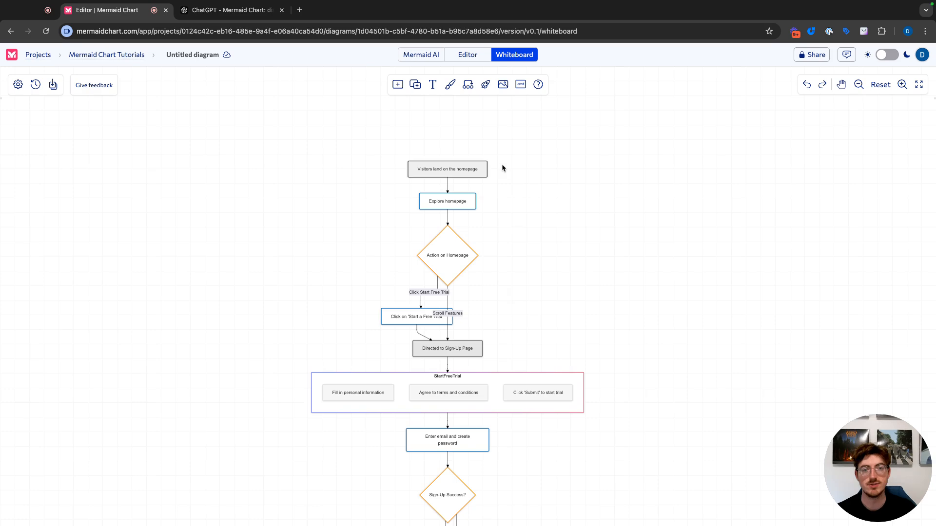
pyautogui.press('space')
pyautogui.moveTo(529, 203); pyautogui.dragTo(554, 151)
# Move the "Click on 'Start a Free Trial'" node left, clear of the Scroll Features connector, and enlarge it
pyautogui.moveTo(443, 268); pyautogui.dragTo(390, 261)
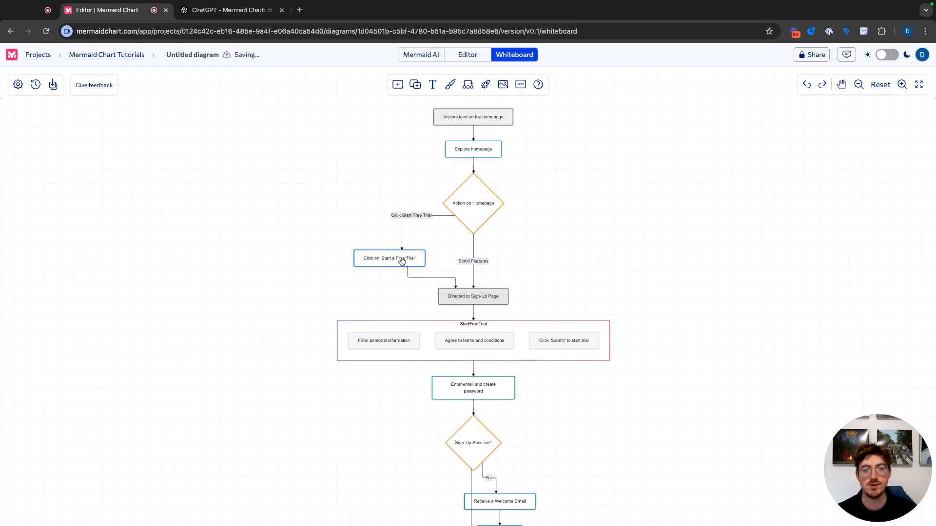
pyautogui.click(401, 262)
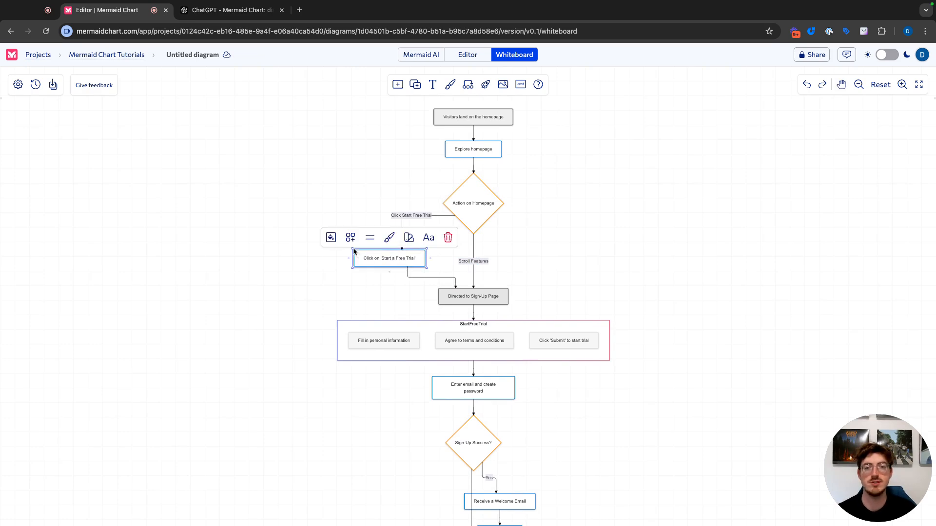
pyautogui.moveTo(354, 250); pyautogui.dragTo(320, 213)
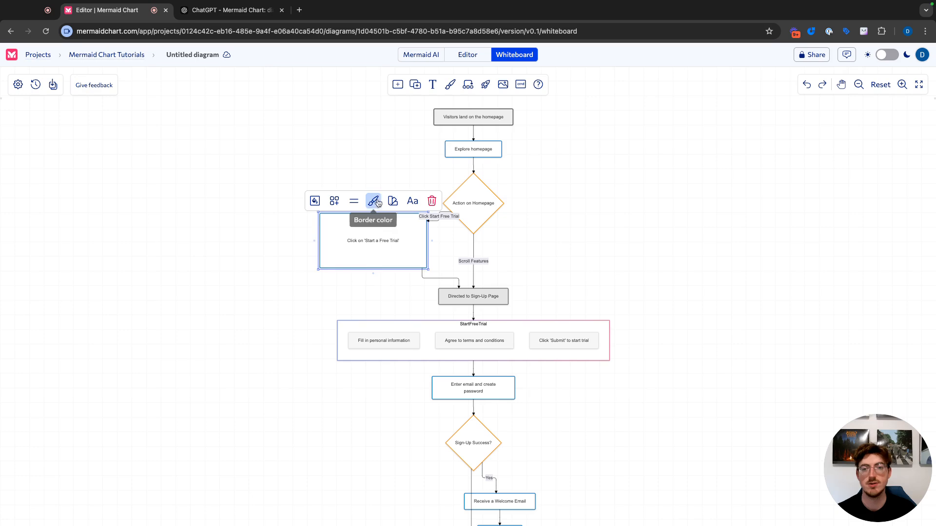
# Give the enlarged "Click on 'Start a Free Trial'" node a black border and a light green background
pyautogui.click(373, 201)
pyautogui.click(338, 123)
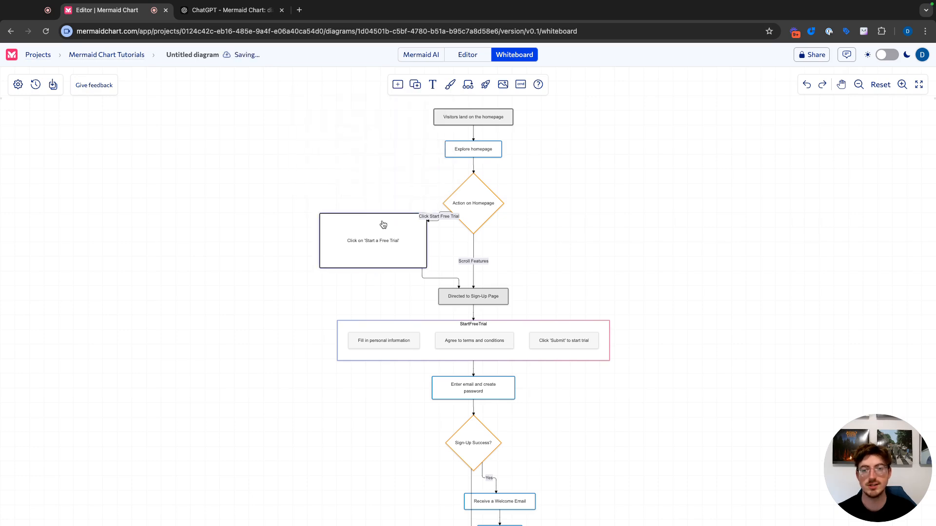
pyautogui.click(393, 201)
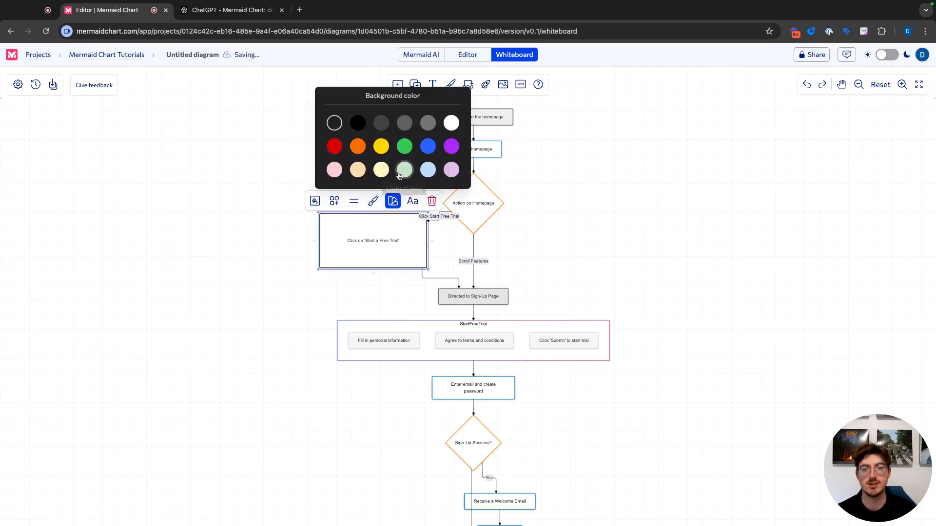
pyautogui.click(403, 167)
# Change the shape of the "Click on 'Start a Free Trial'" node to a diamond and deselect it
pyautogui.click(334, 200)
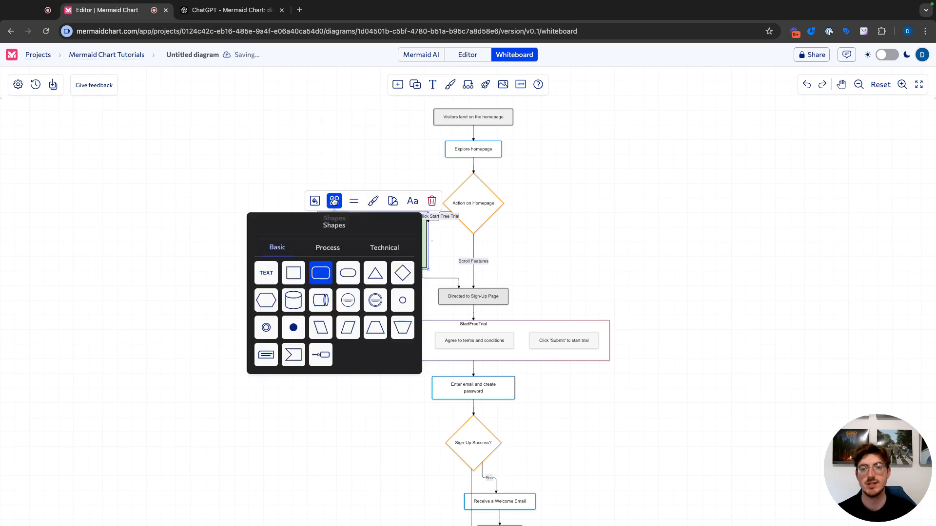
pyautogui.click(401, 273)
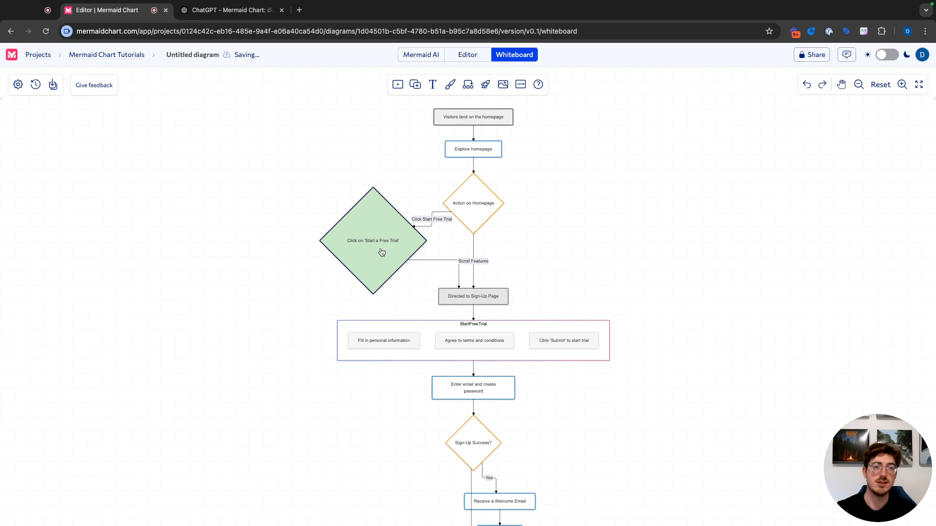
pyautogui.moveTo(555, 215); pyautogui.dragTo(542, 209)
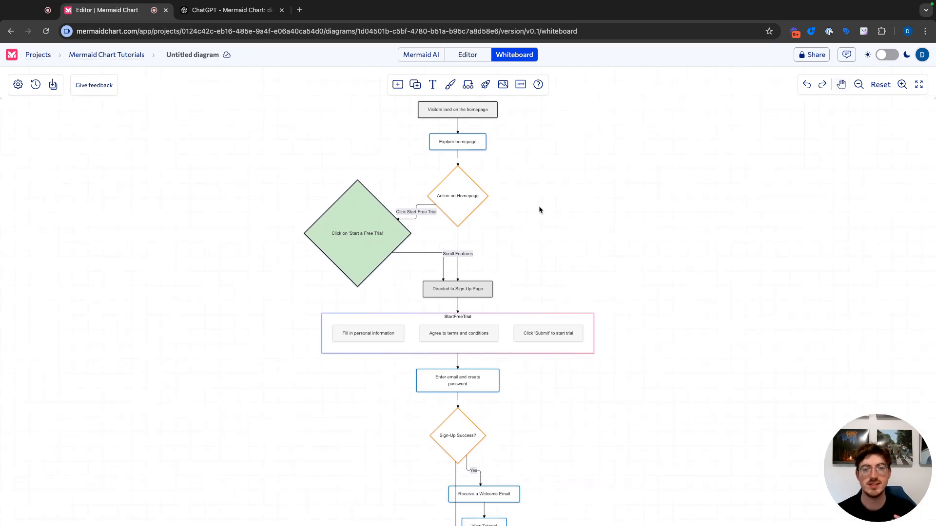
# Rearrange the flowchart using the adaptive layout, move the green diamond right of the Scroll Features connector, and look over the result
pyautogui.click(468, 84)
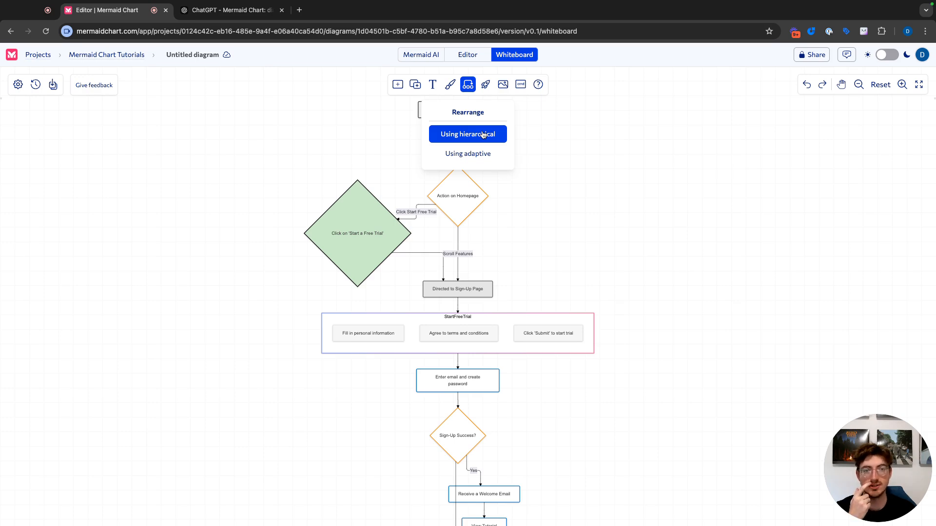
pyautogui.click(484, 153)
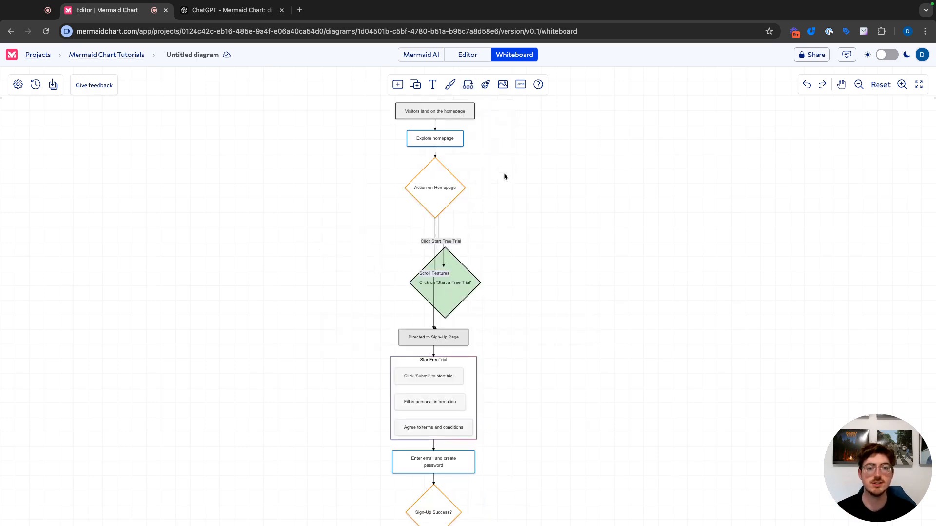
pyautogui.moveTo(444, 288); pyautogui.dragTo(506, 286)
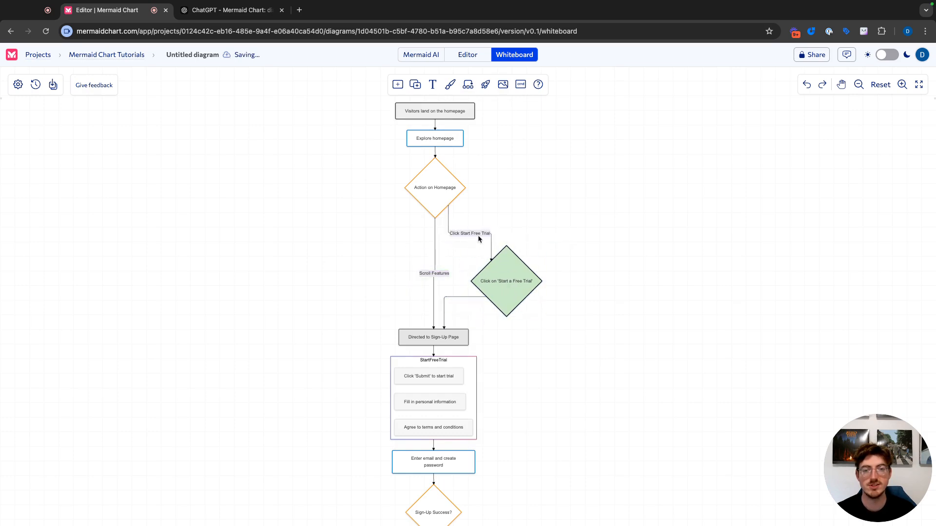
pyautogui.scroll(-5, 526, 338)
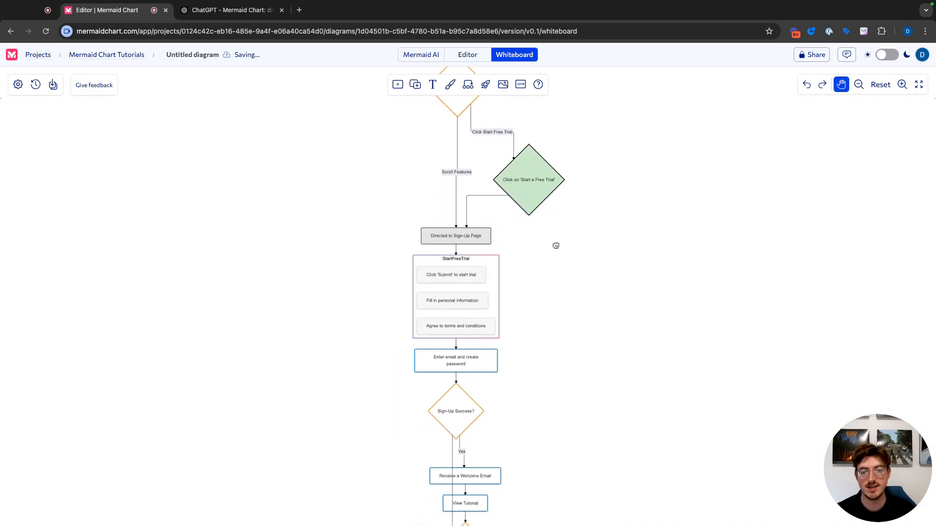
pyautogui.scroll(-3, 544, 299)
pyautogui.moveTo(547, 321); pyautogui.dragTo(548, 434)
pyautogui.scroll(5, 547, 434)
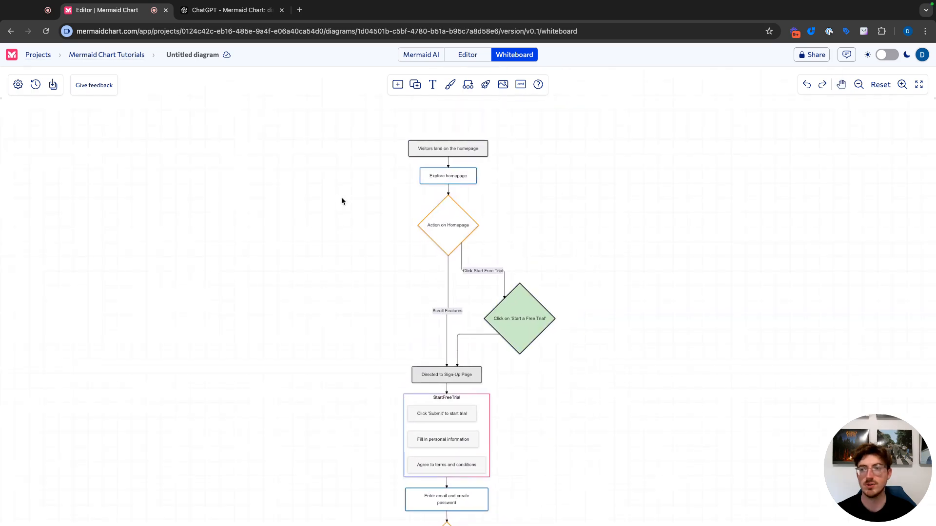
# Restore the "shaggy-carpenter" version from the local history and close the timeline
pyautogui.click(35, 84)
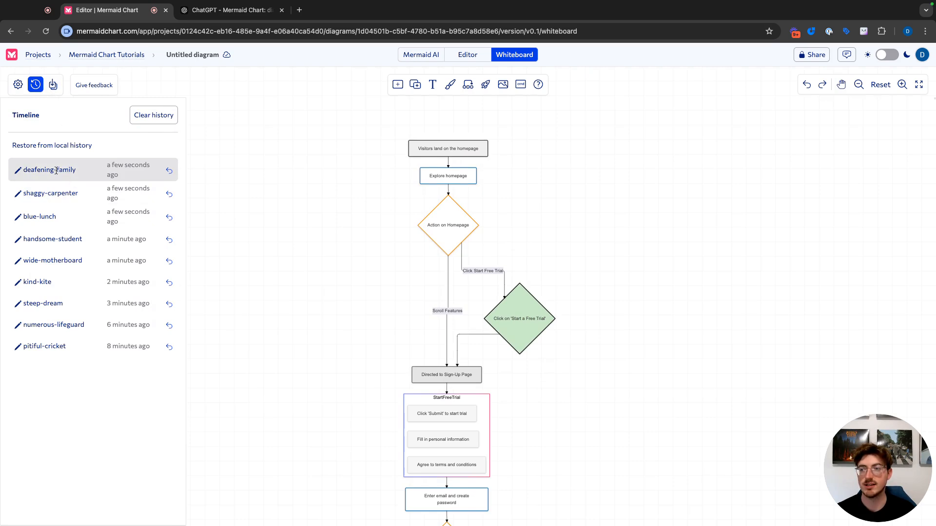
pyautogui.click(169, 194)
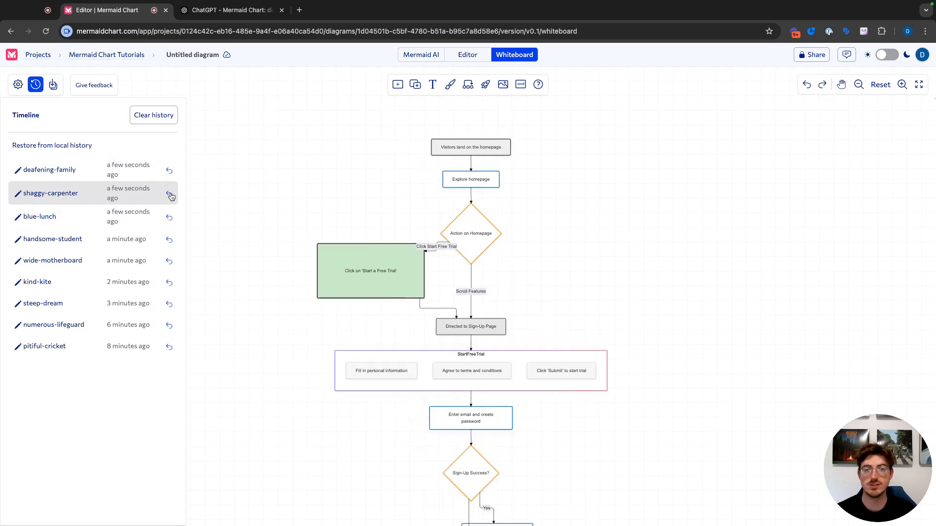
pyautogui.click(35, 89)
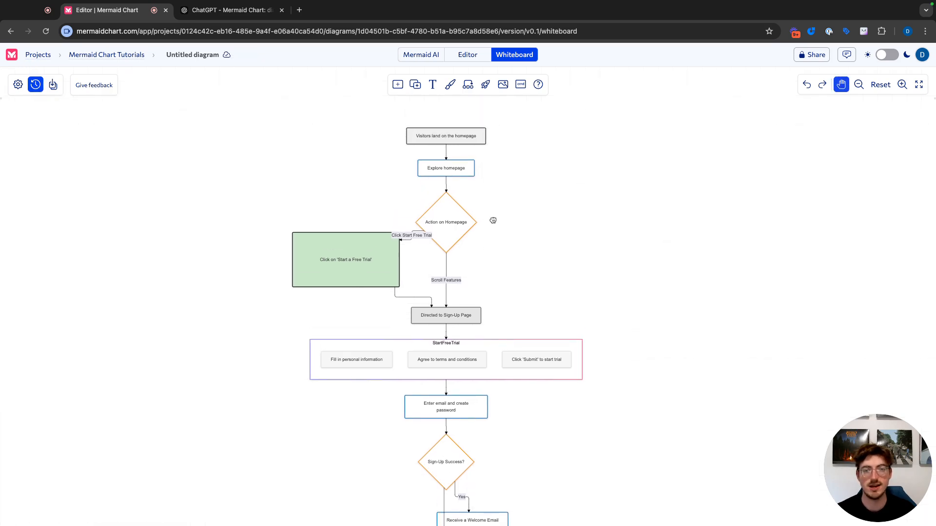
# Enlarge the "Visitors land on the homepage" node up and to the left
pyautogui.click(442, 141)
pyautogui.moveTo(406, 129); pyautogui.dragTo(385, 103)
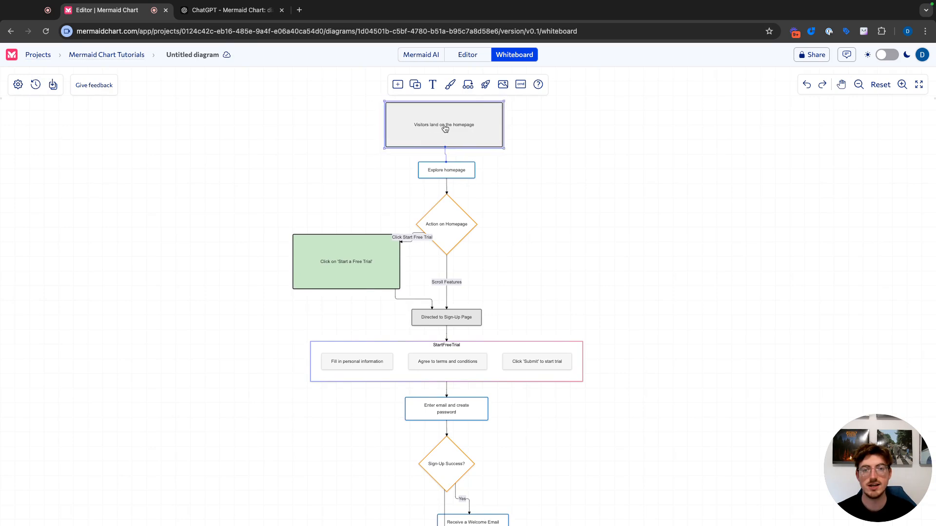
# Turn the 'Visitors land on the homepage' node into a smaller circle centred above 'Explore homepage'
pyautogui.moveTo(446, 128); pyautogui.dragTo(448, 129)
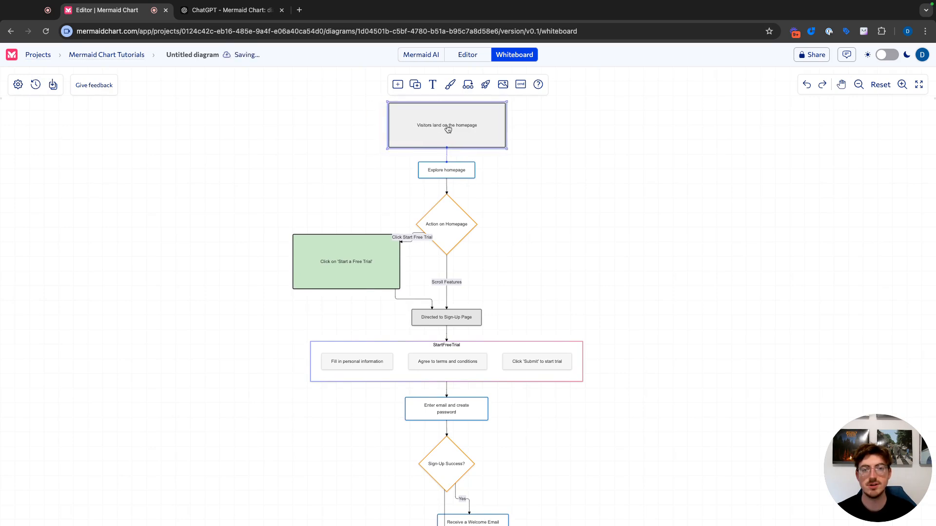
pyautogui.click(449, 133)
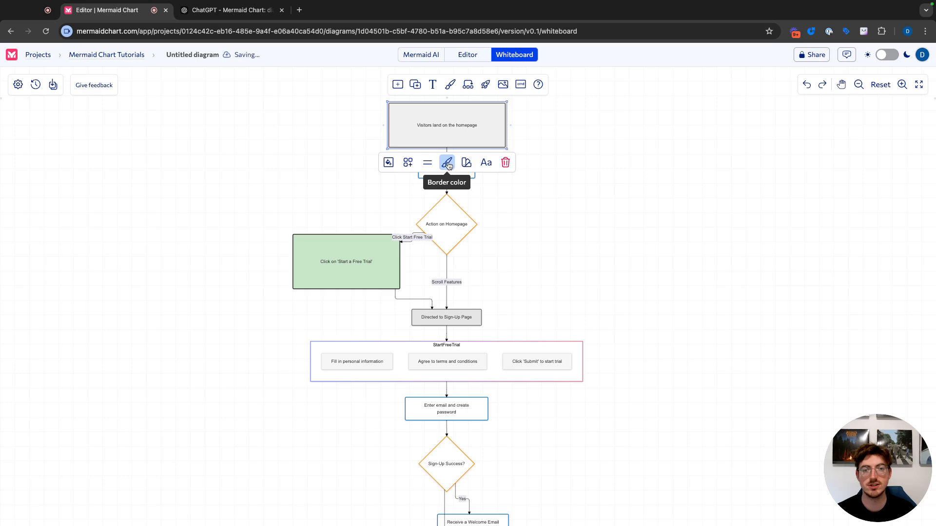
pyautogui.click(408, 163)
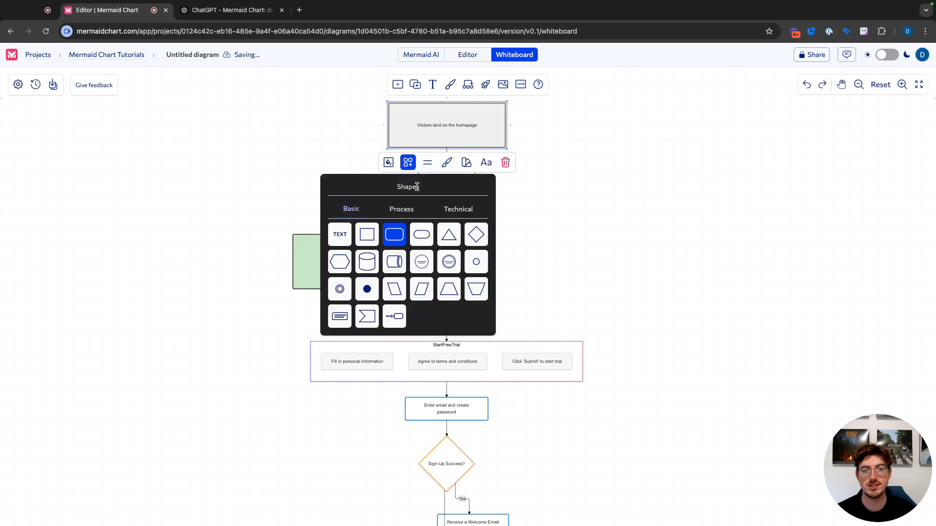
pyautogui.click(422, 264)
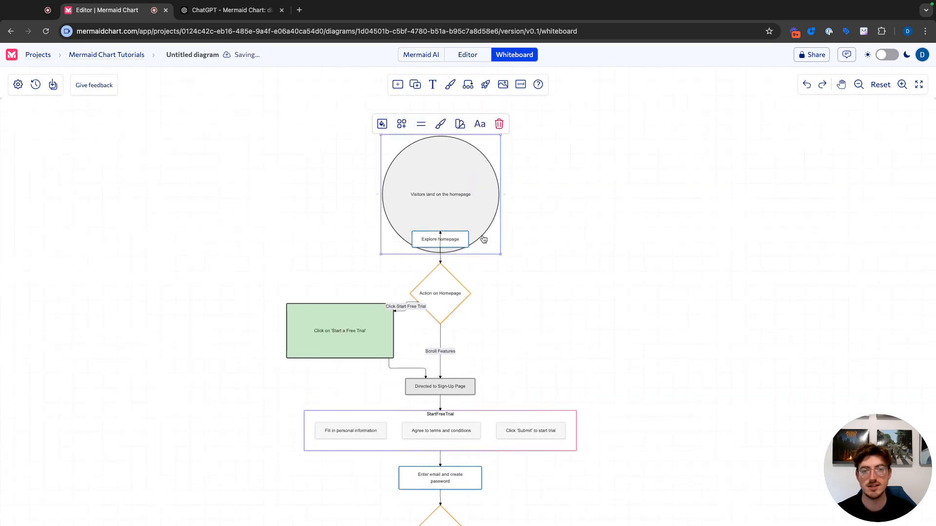
pyautogui.moveTo(500, 254); pyautogui.dragTo(442, 183)
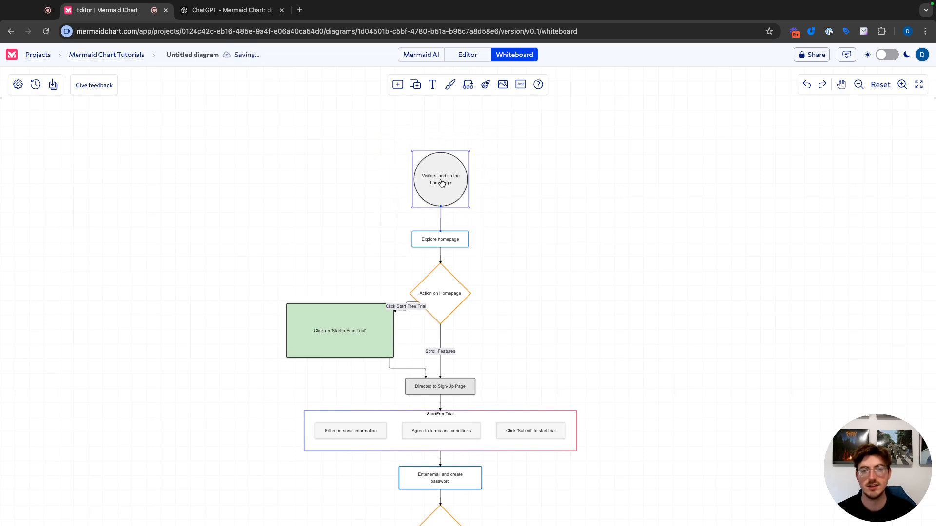
pyautogui.click(512, 251)
# Move the 'Explore homepage' and 'Action on Homepage' nodes up, closer to the circle node
pyautogui.moveTo(511, 252); pyautogui.dragTo(524, 214)
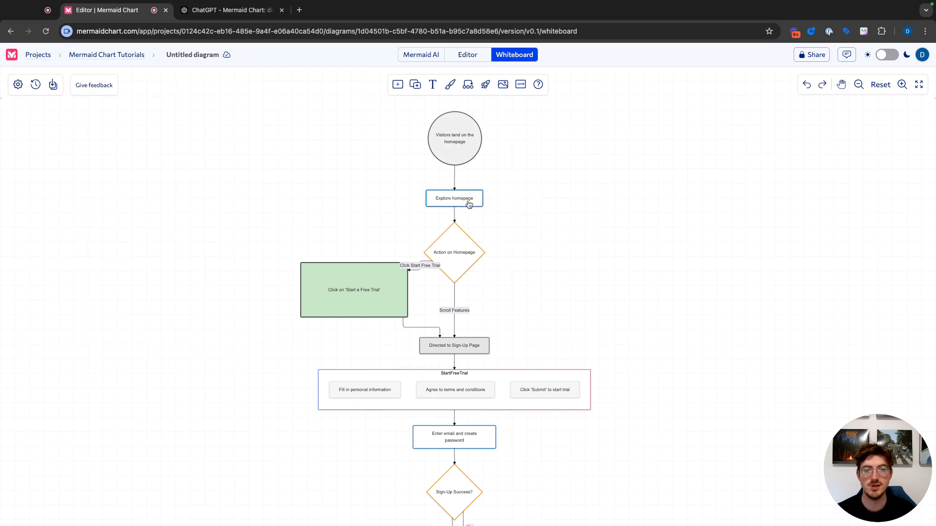
pyautogui.moveTo(509, 228); pyautogui.dragTo(512, 204)
pyautogui.moveTo(460, 174); pyautogui.dragTo(461, 160)
pyautogui.moveTo(464, 231); pyautogui.dragTo(457, 212)
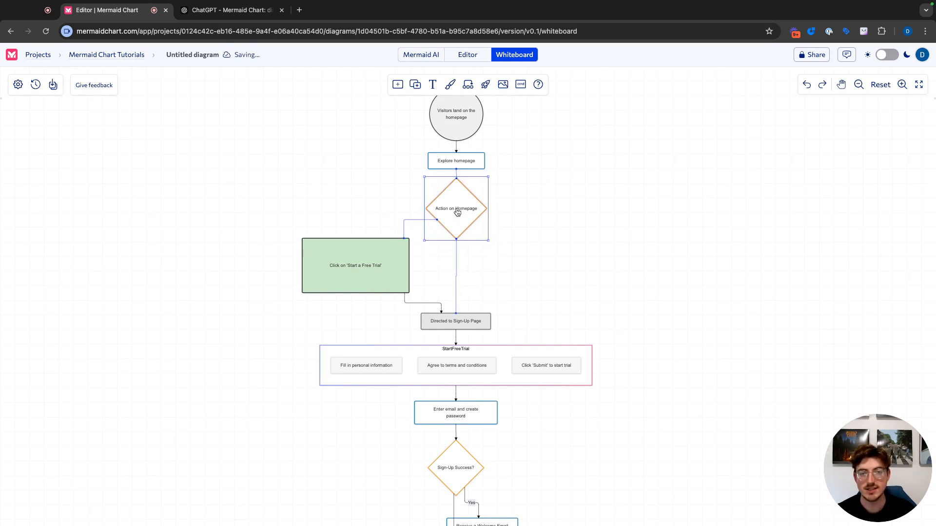
# Shrink the green 'Start a Free Trial' node and place it side by side with 'Directed to Sign-Up Page' below the 'Action on Homepage' diamond
pyautogui.click(463, 323)
pyautogui.moveTo(464, 325); pyautogui.dragTo(543, 268)
pyautogui.moveTo(372, 271); pyautogui.dragTo(401, 271)
pyautogui.moveTo(365, 259); pyautogui.dragTo(392, 271)
pyautogui.moveTo(543, 269); pyautogui.dragTo(509, 269)
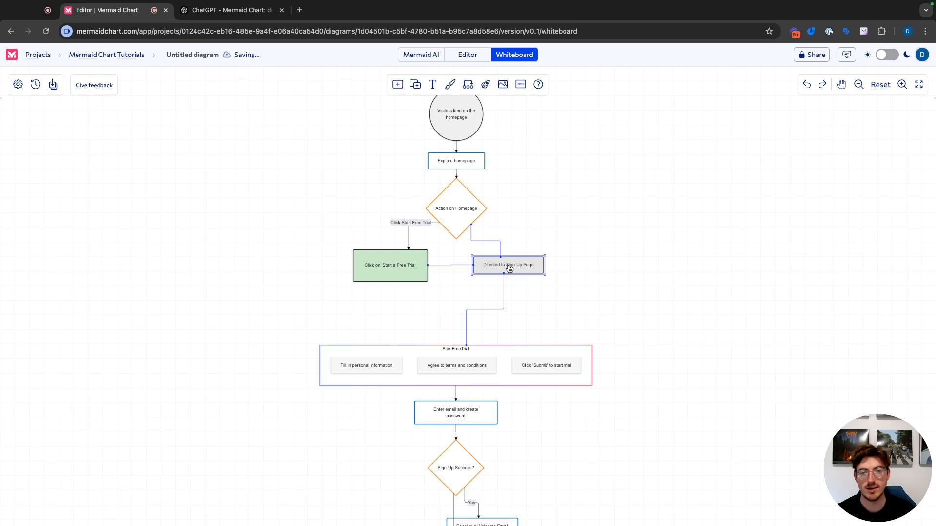
pyautogui.click(489, 249)
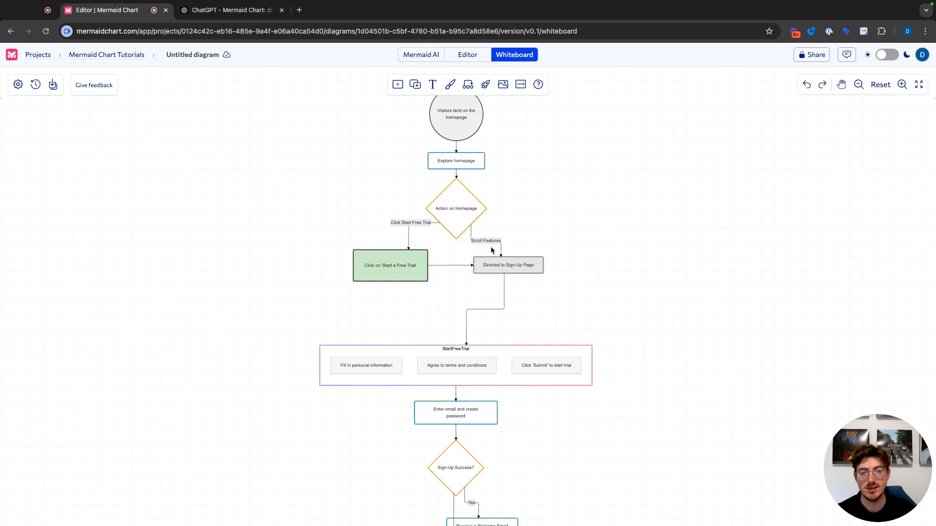
# Bend the connector between the green 'Start a Free Trial' node and 'Directed to Sign-Up Page' downward into a U shape
pyautogui.click(447, 266)
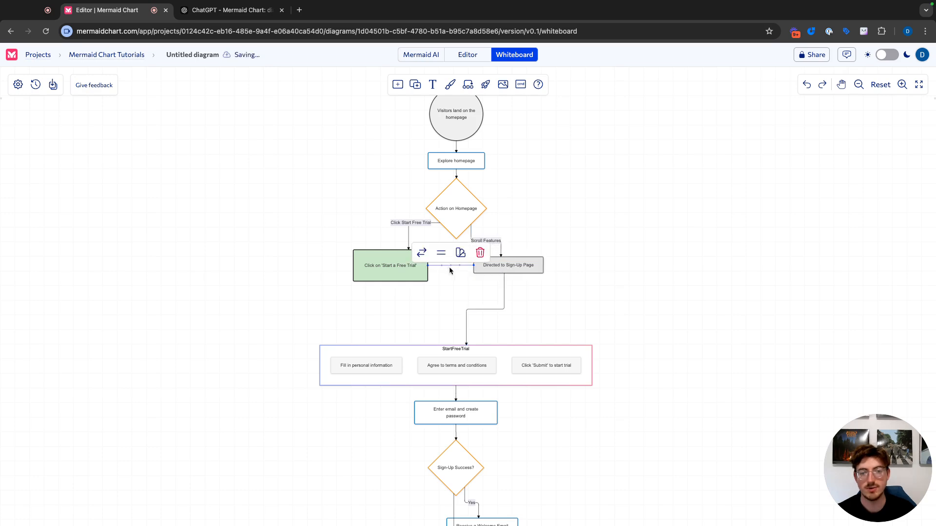
pyautogui.scroll(5, 452, 269)
pyautogui.scroll(5, 452, 267)
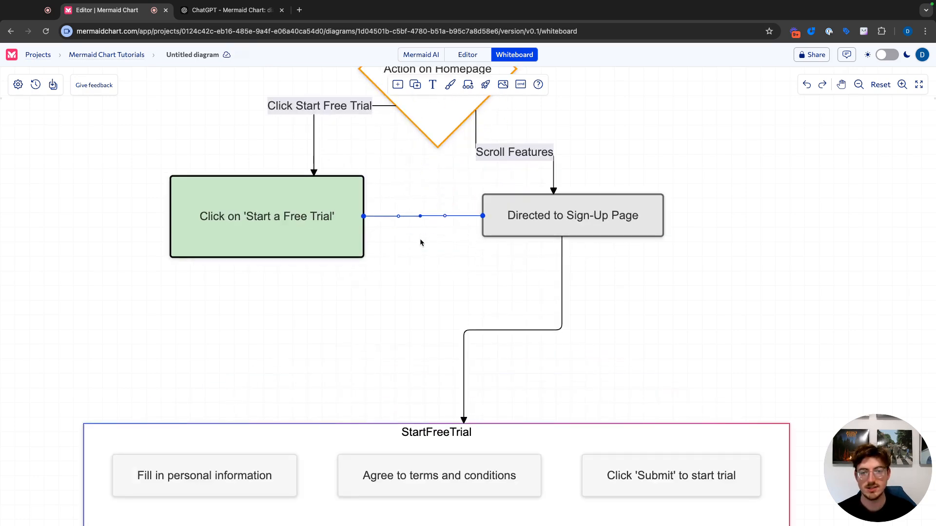
pyautogui.moveTo(398, 216); pyautogui.dragTo(419, 267)
pyautogui.click(419, 266)
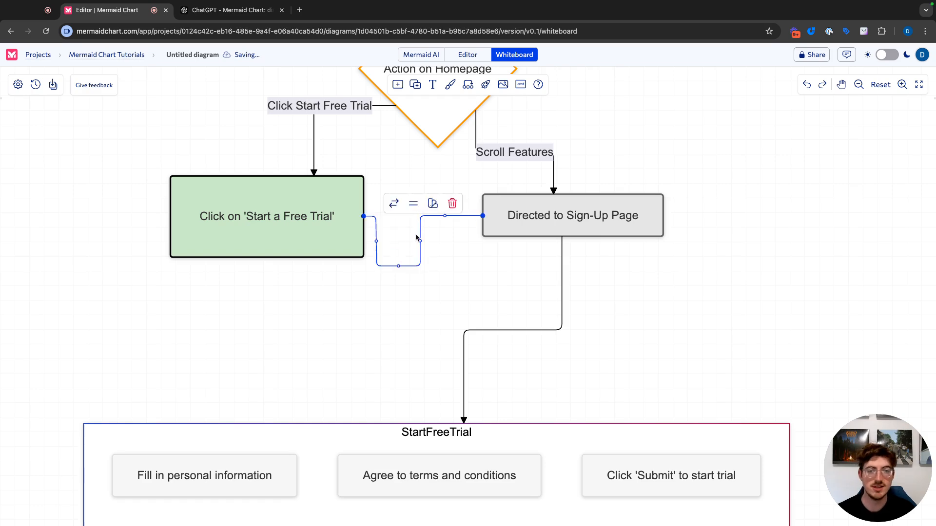
# Give the bent connector circle ends on both sides and colour its line green
pyautogui.click(393, 204)
pyautogui.click(408, 179)
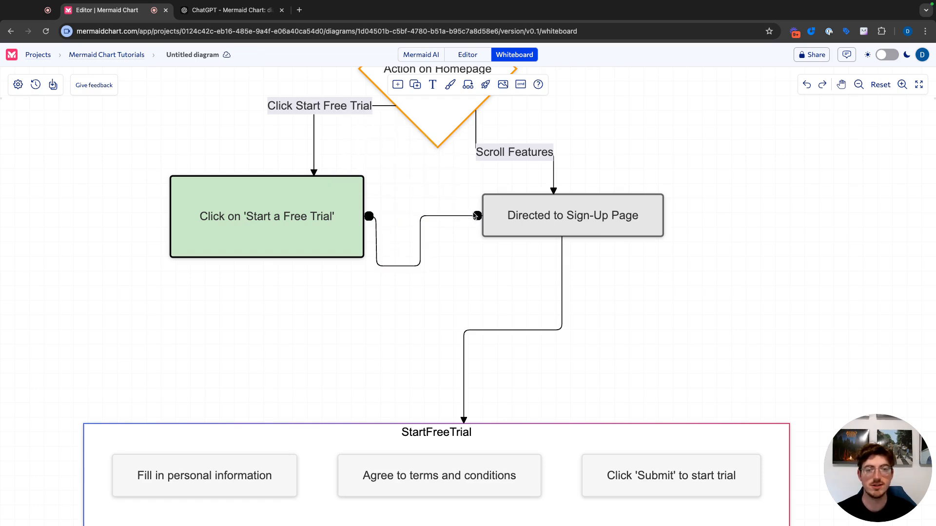
pyautogui.click(419, 244)
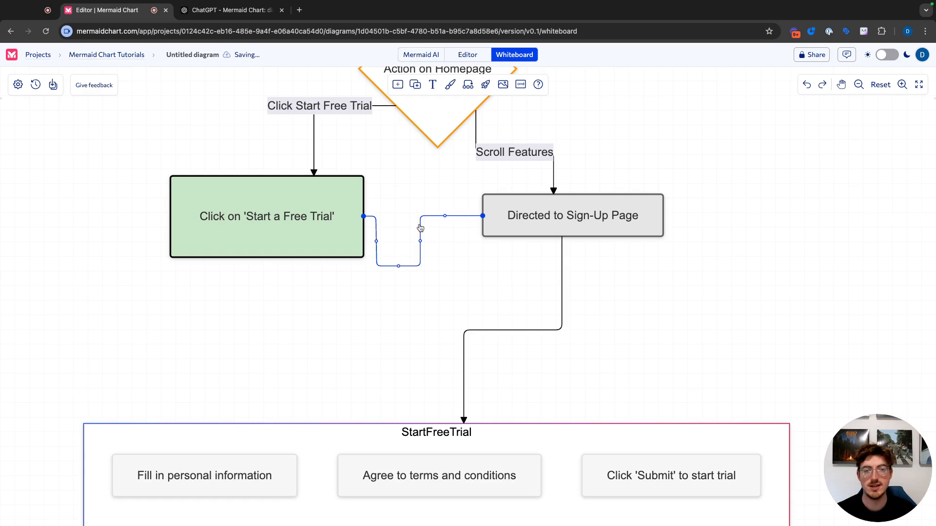
pyautogui.click(432, 202)
pyautogui.click(444, 153)
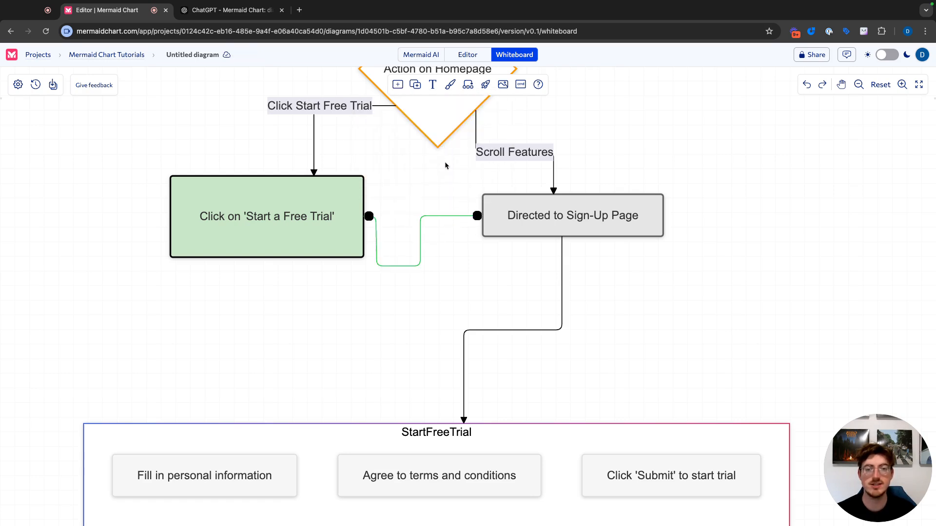
# Select the 'Action on Homepage' diamond and the two nodes below it together to view the group actions, and deselect them
pyautogui.scroll(-5, 463, 266)
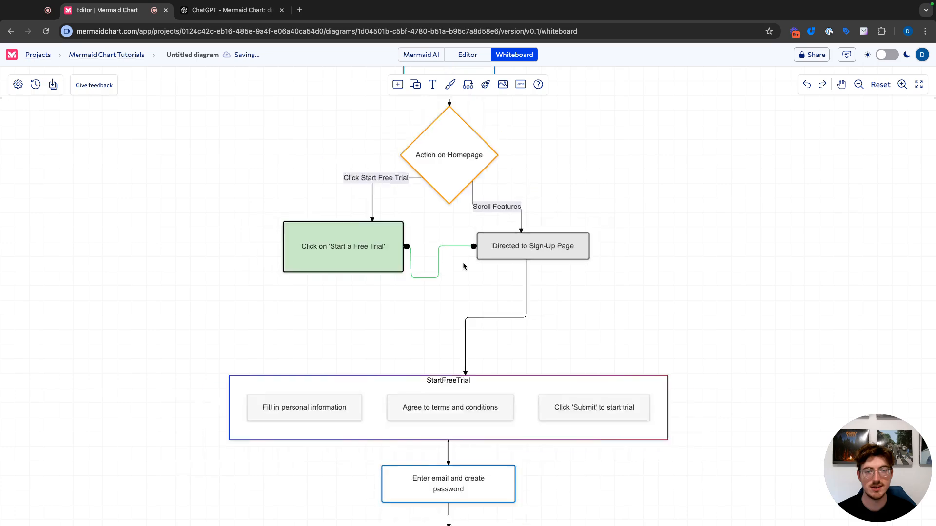
pyautogui.scroll(-3, 476, 300)
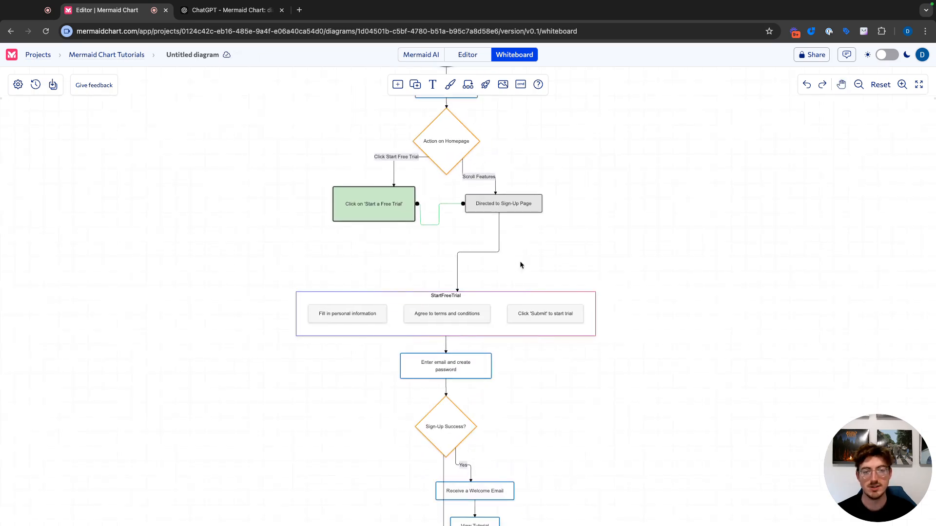
pyautogui.moveTo(576, 139); pyautogui.dragTo(352, 226)
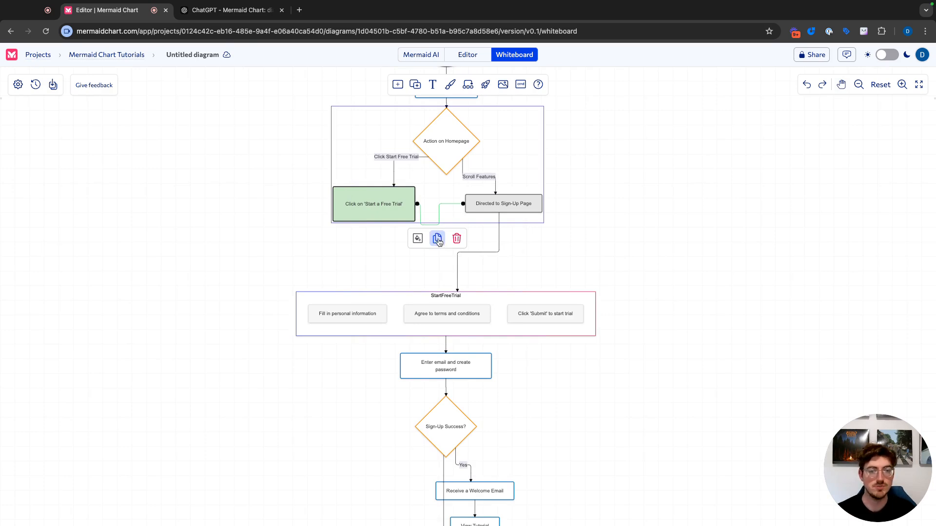
pyautogui.click(589, 252)
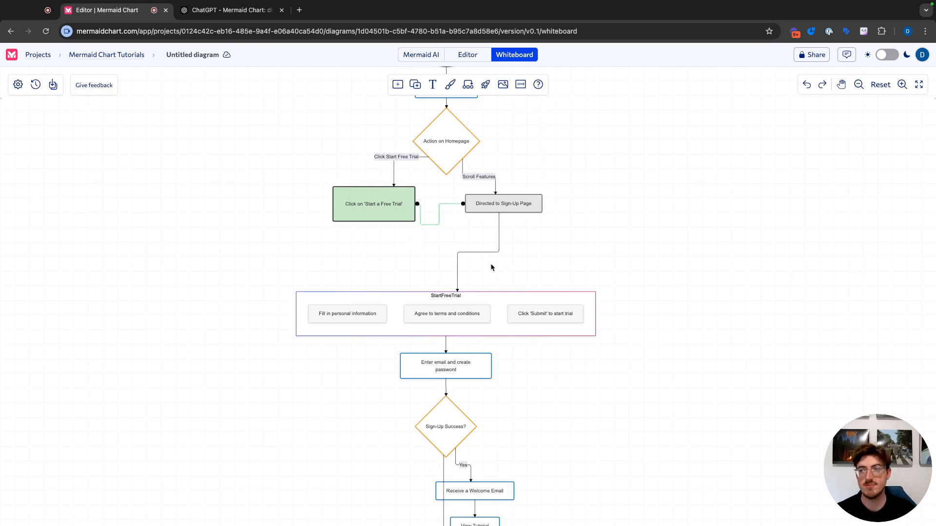
pyautogui.scroll(5, 523, 220)
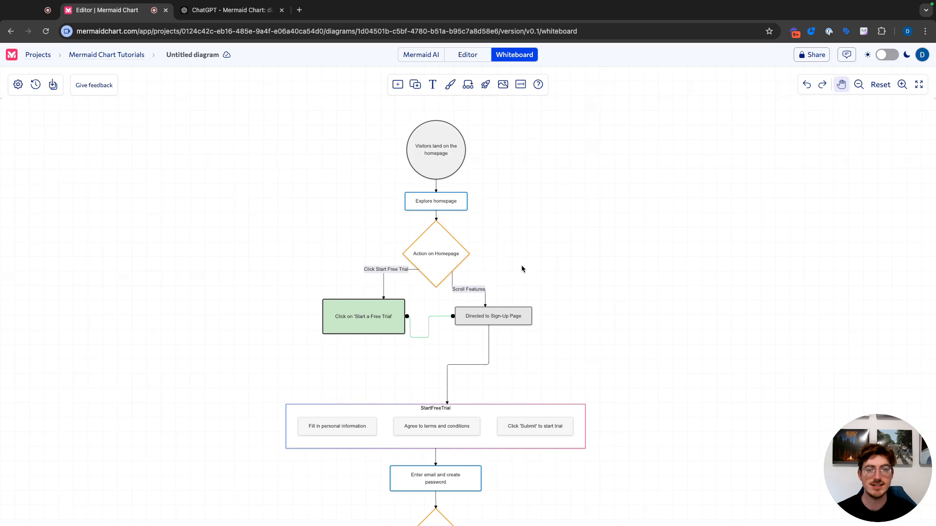
# Examine the diagram code in the Editor with the Mermaid AI chat open beside it, and close the chat
pyautogui.click(476, 60)
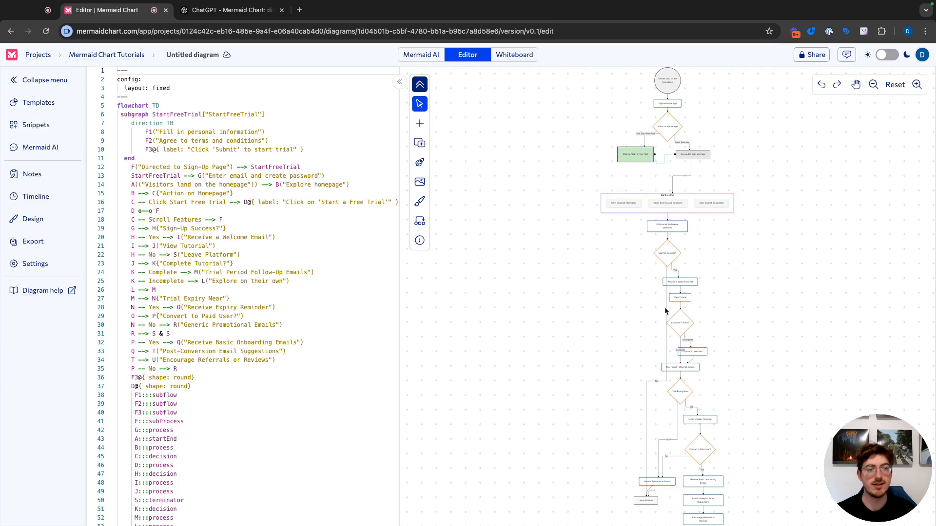
pyautogui.click(56, 148)
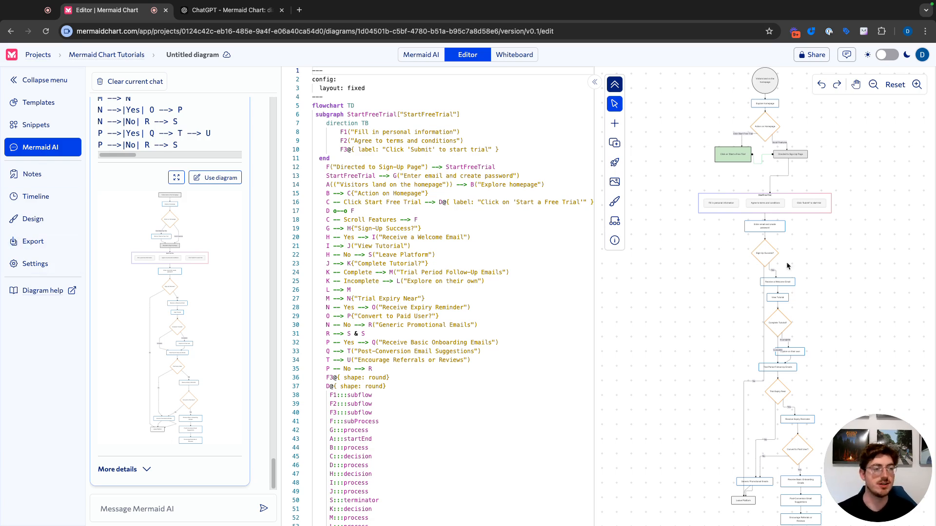
pyautogui.scroll(-3, 721, 341)
pyautogui.moveTo(696, 325); pyautogui.dragTo(710, 369)
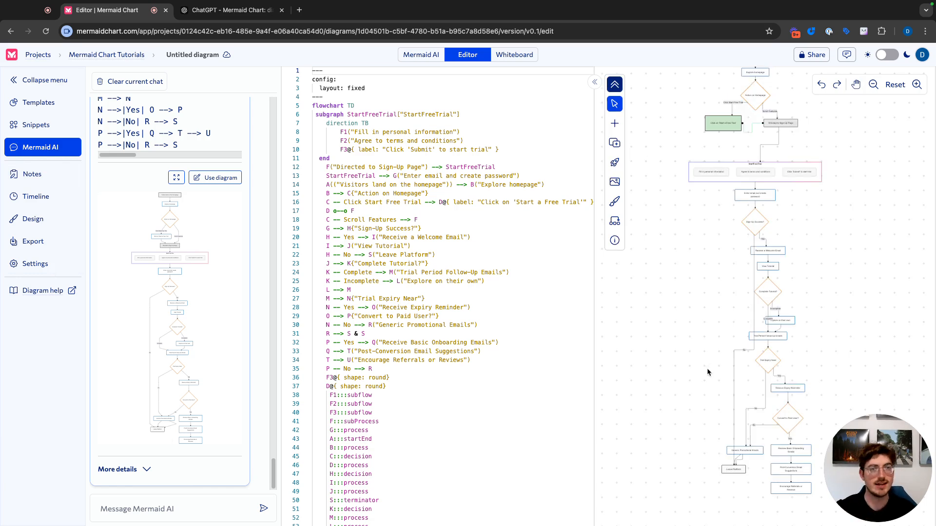
pyautogui.click(47, 152)
# Return to the Whiteboard and rearrange the flowchart using the adaptive layout, followed by the hierarchical layout
pyautogui.click(523, 56)
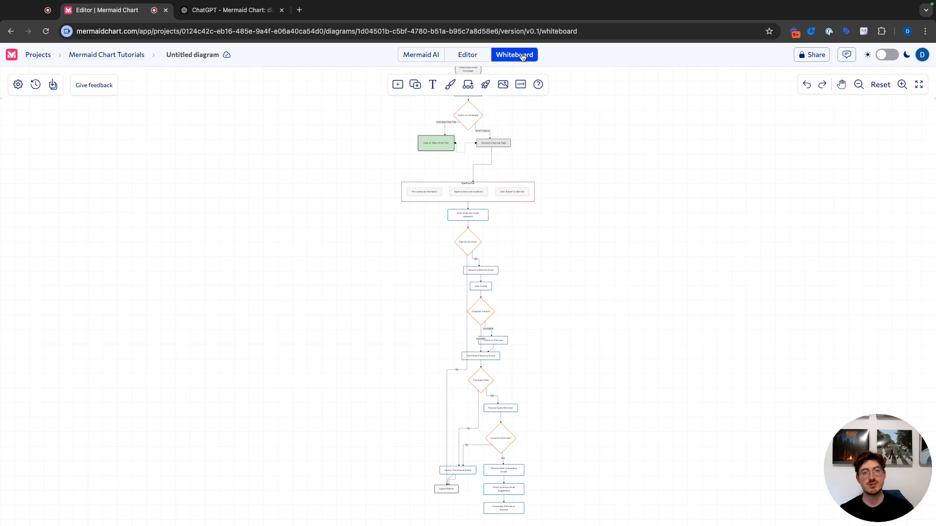
pyautogui.moveTo(552, 240); pyautogui.dragTo(567, 337)
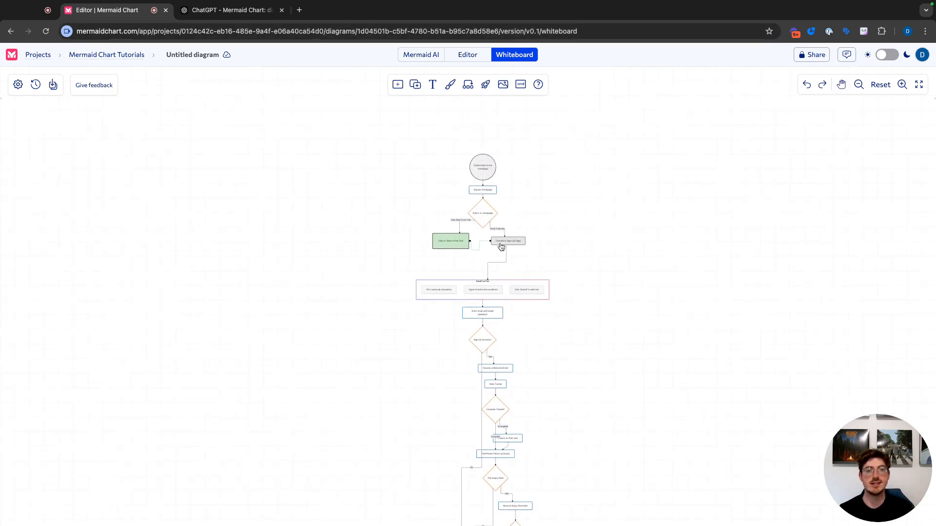
pyautogui.scroll(3, 499, 240)
pyautogui.scroll(3, 498, 242)
pyautogui.moveTo(601, 241); pyautogui.dragTo(597, 334)
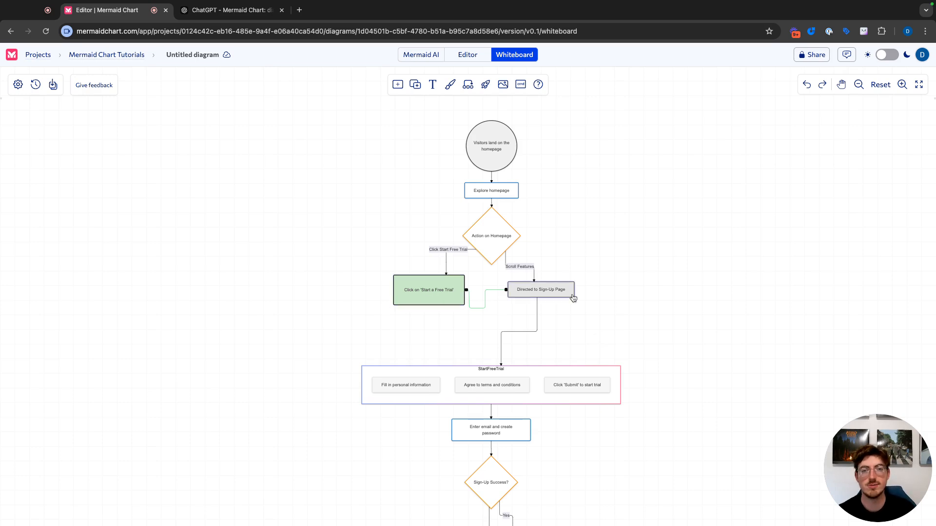
pyautogui.click(468, 84)
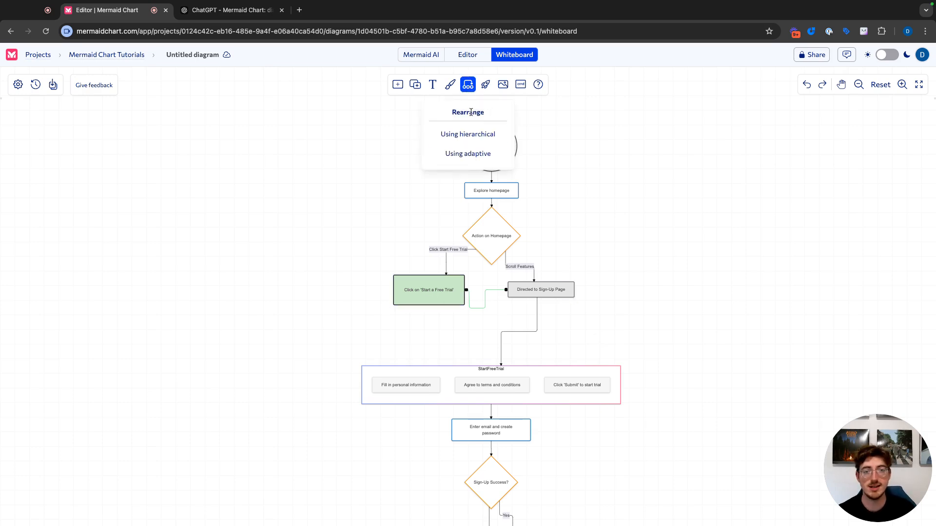
pyautogui.click(478, 155)
pyautogui.click(468, 84)
pyautogui.click(476, 133)
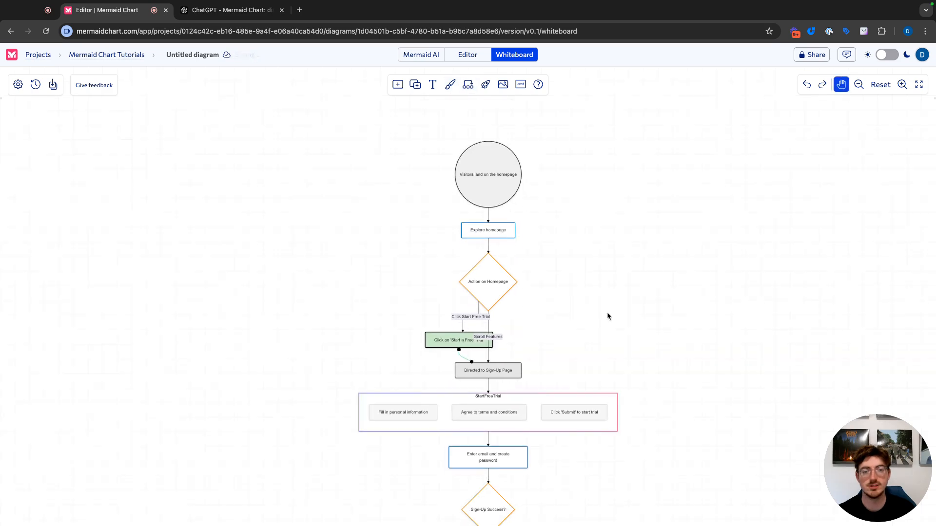
pyautogui.scroll(-5, 563, 344)
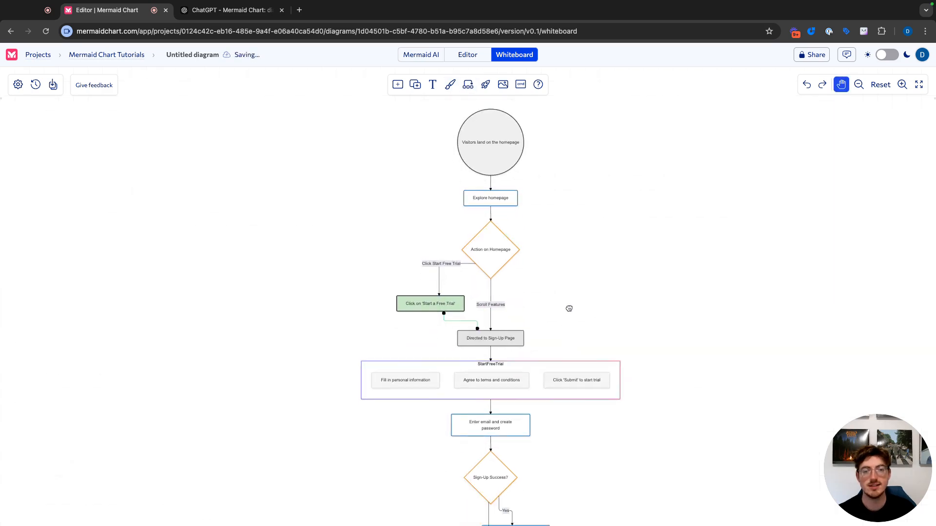